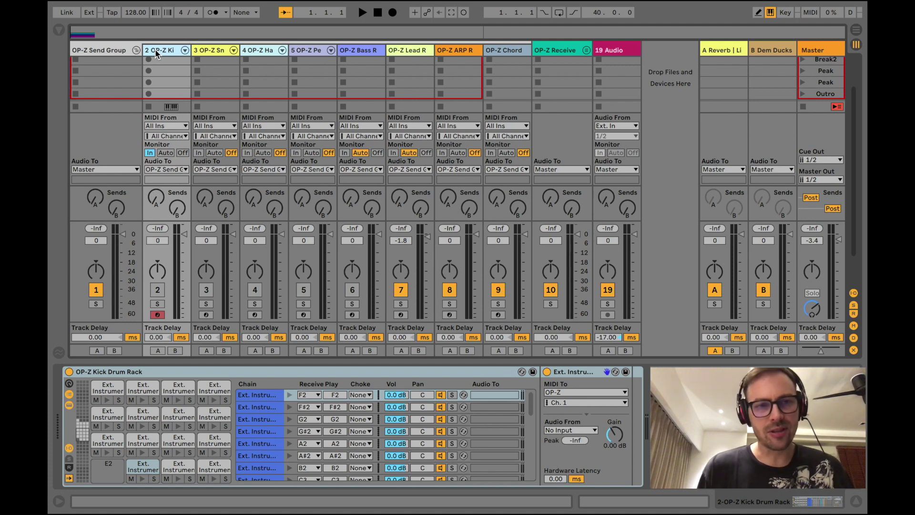
Inspect the OP-Z Send Group's empty effects chain and the kick track's devices.
click(208, 50)
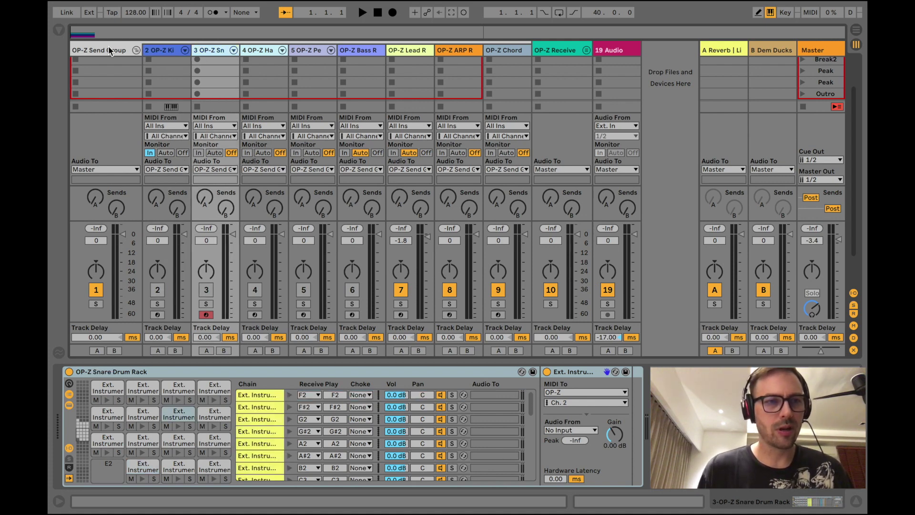
click(106, 48)
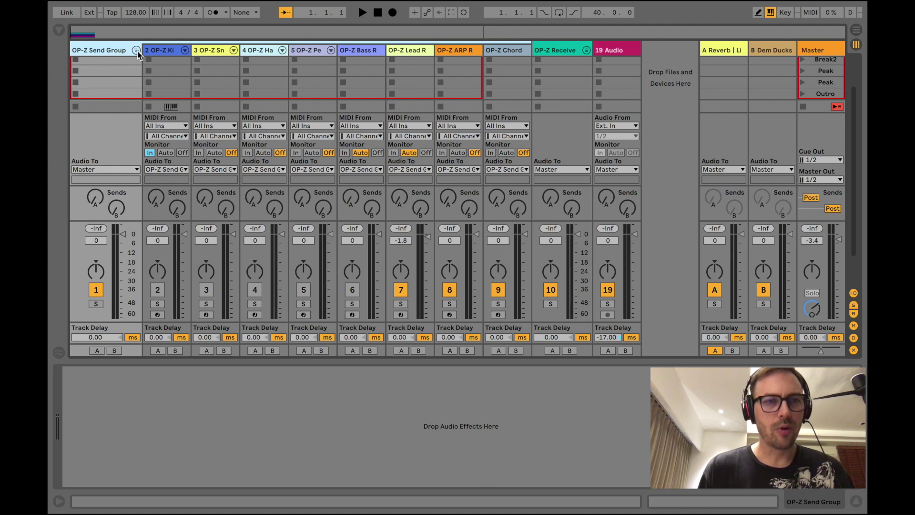
click(161, 53)
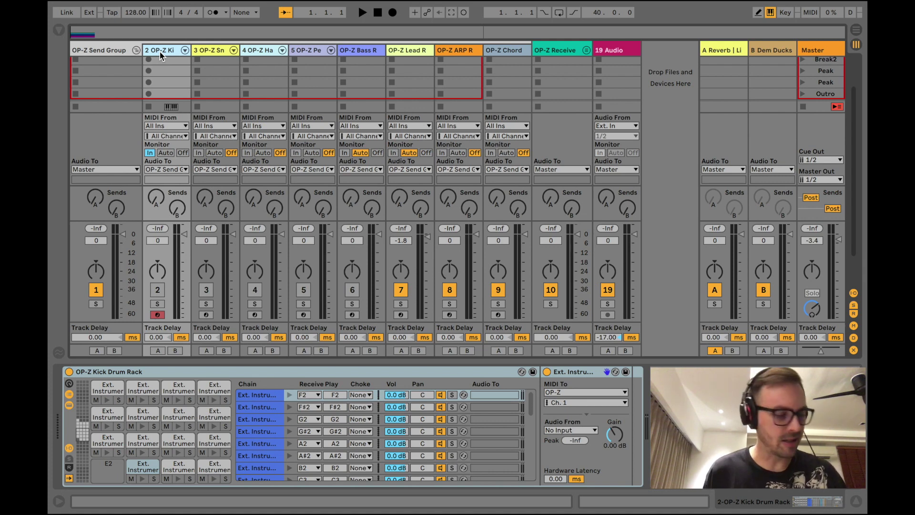
click(120, 50)
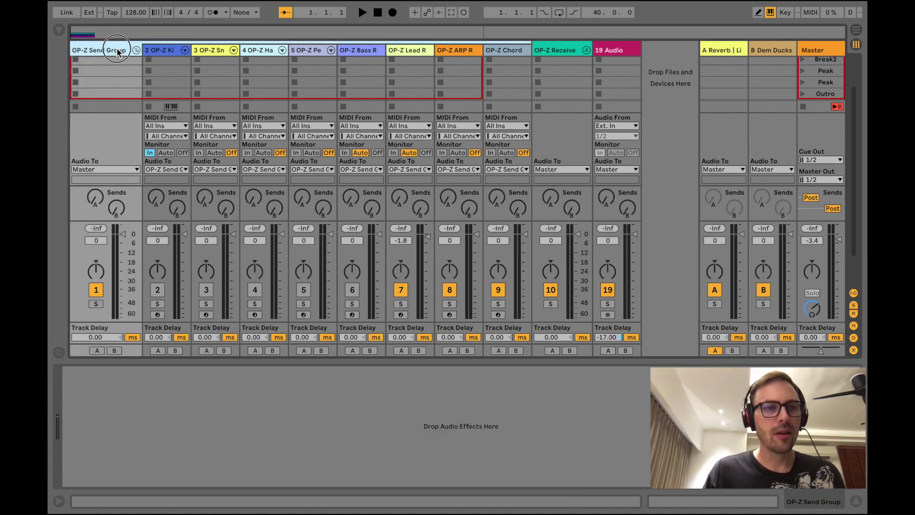
click(153, 50)
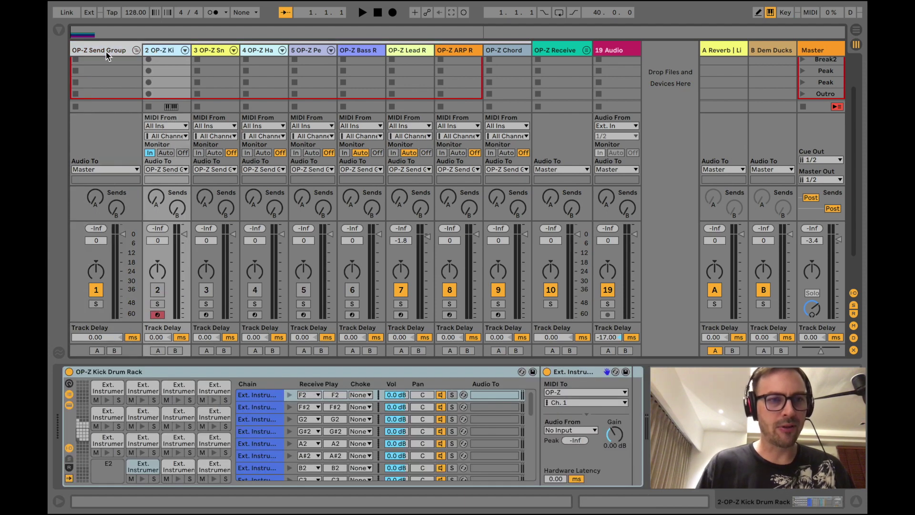
click(104, 50)
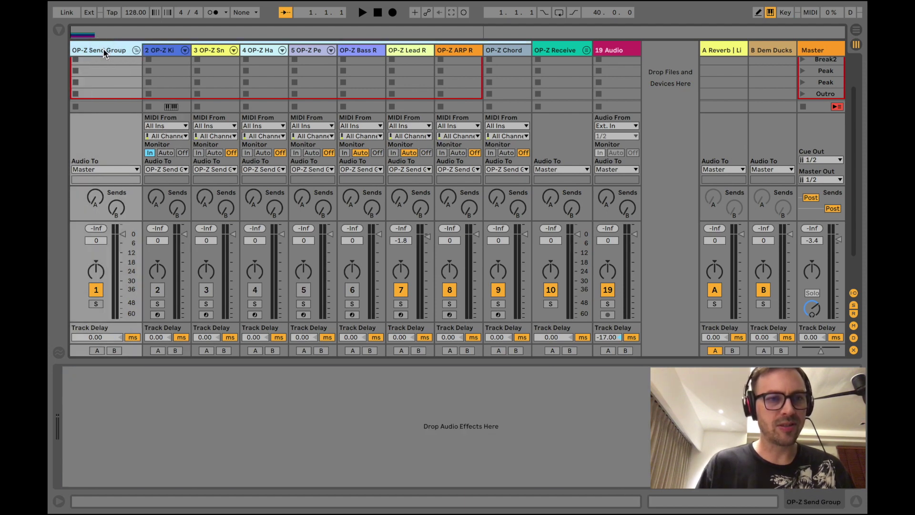
Auto-arm each OP-Z track in turn: kick, snare, hats, perc, bass, lead, ARP and Chord.
click(160, 52)
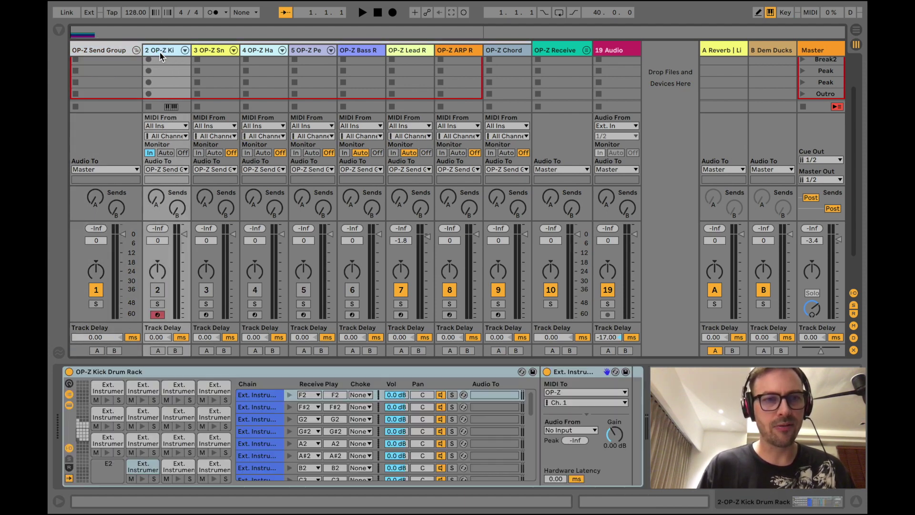
click(211, 54)
click(261, 52)
click(302, 51)
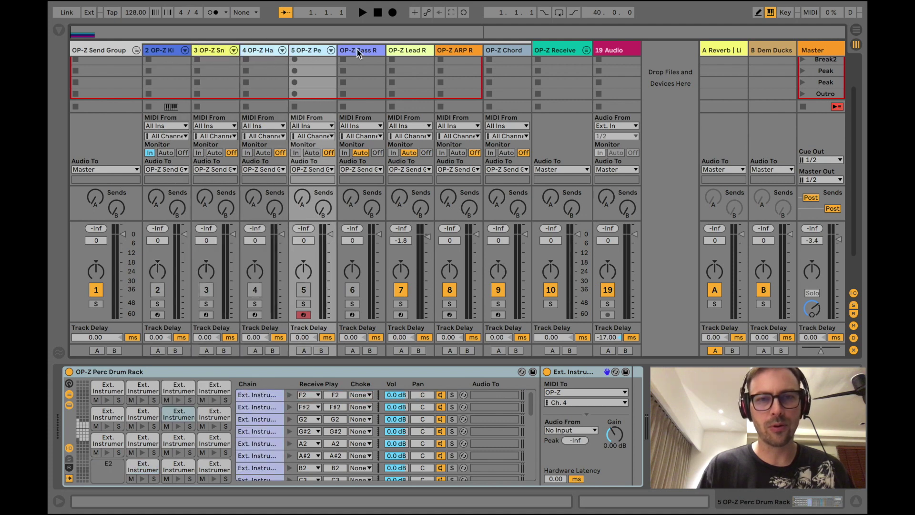
click(357, 49)
click(410, 50)
click(453, 50)
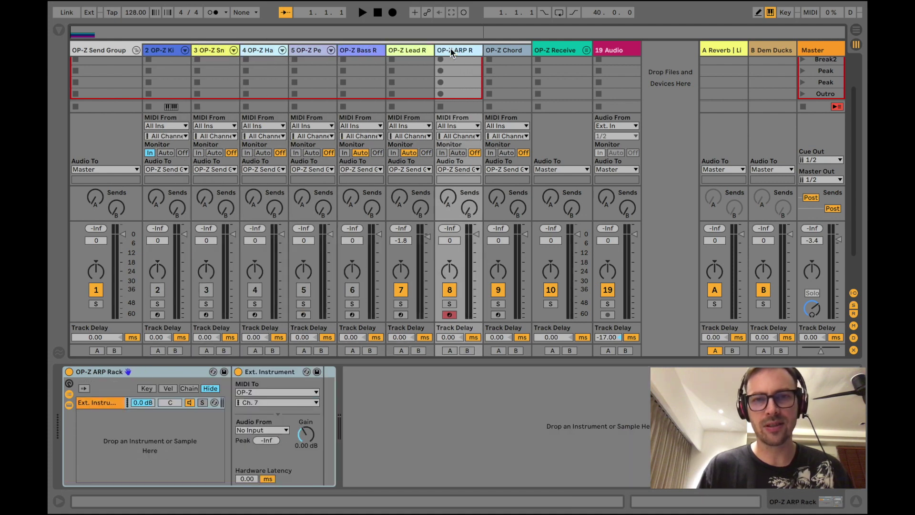
click(502, 50)
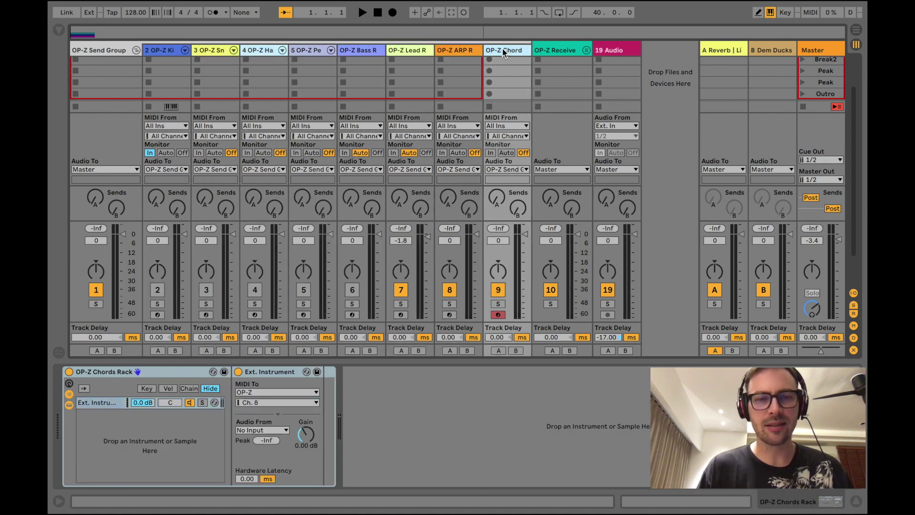
Return to the kick track, then select and arm the 3 OP-Z Snare track.
click(159, 53)
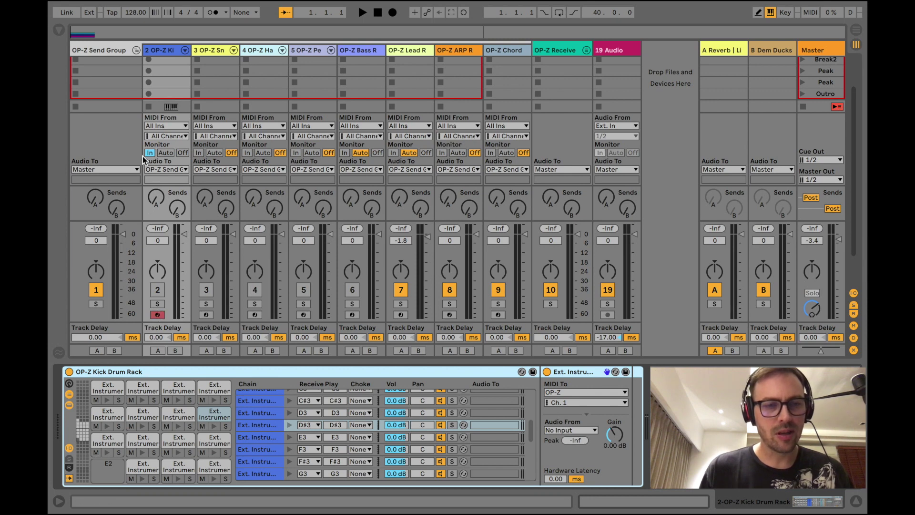
click(165, 144)
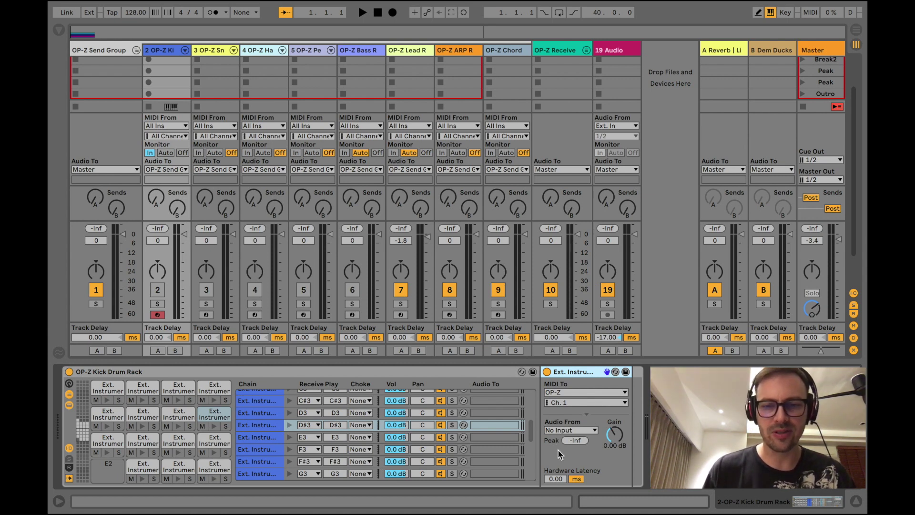
click(207, 53)
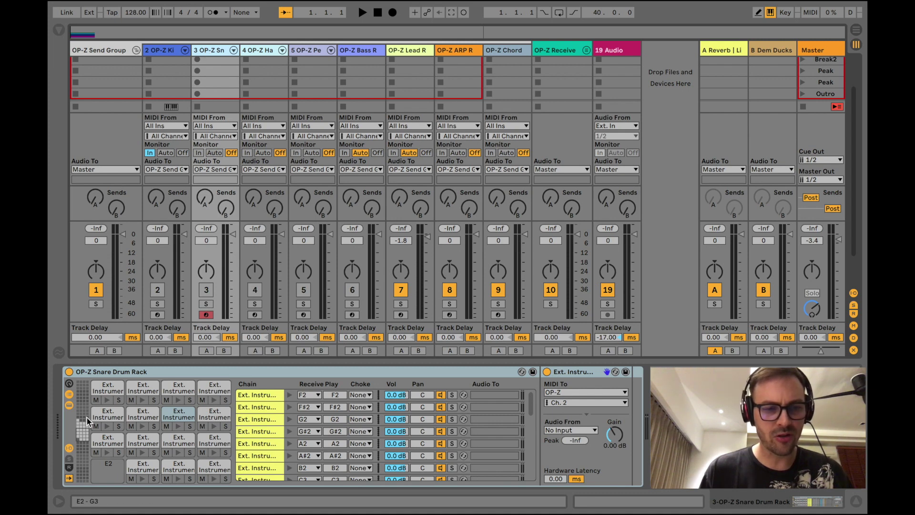
Check the Snare Drum Rack, toggle the snare arm, and keep its MIDI on channel 2.
click(121, 373)
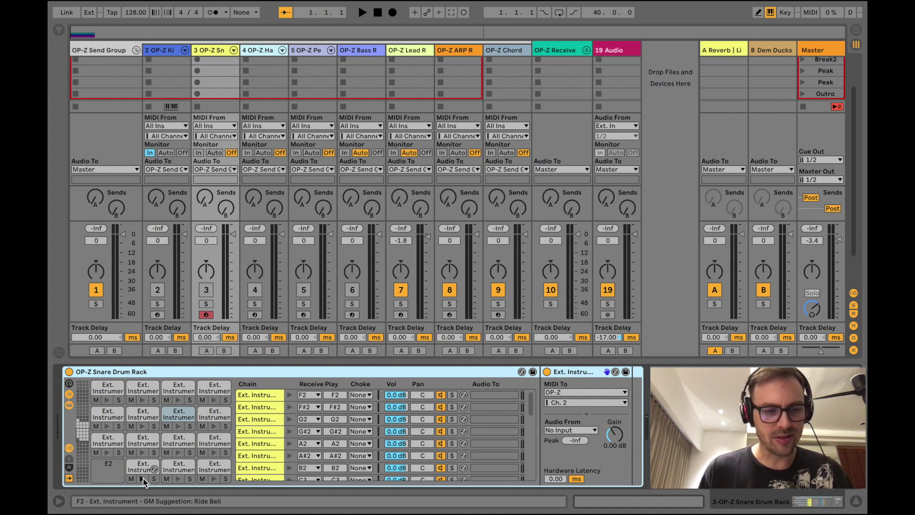
scroll(285, 426, down, 4)
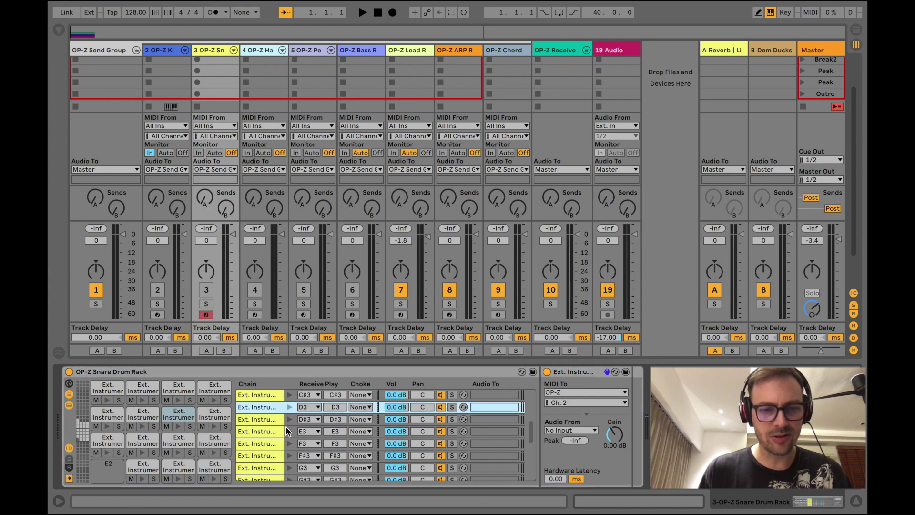
scroll(286, 430, up, 2)
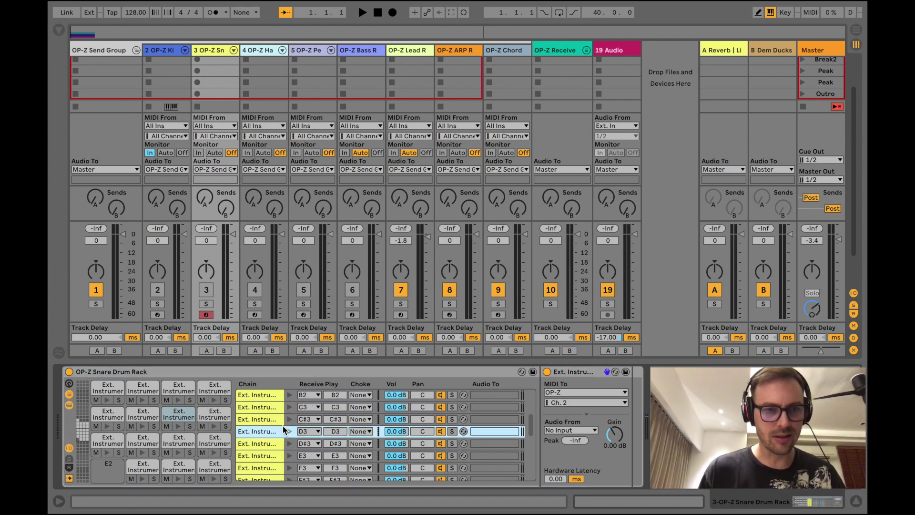
click(206, 314)
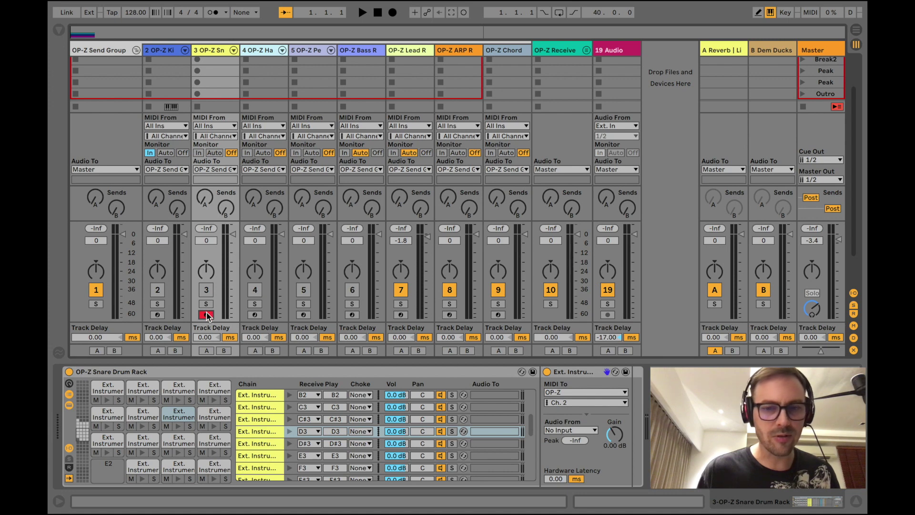
click(206, 315)
click(575, 402)
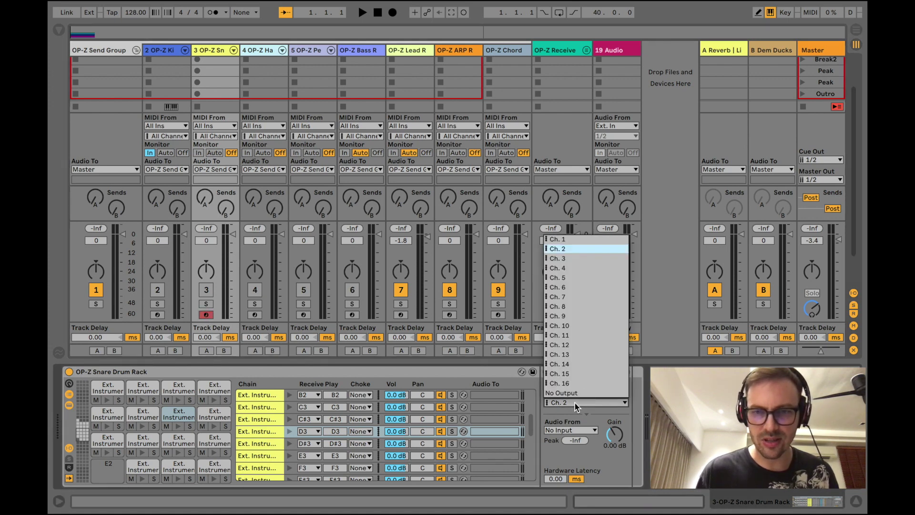
click(576, 413)
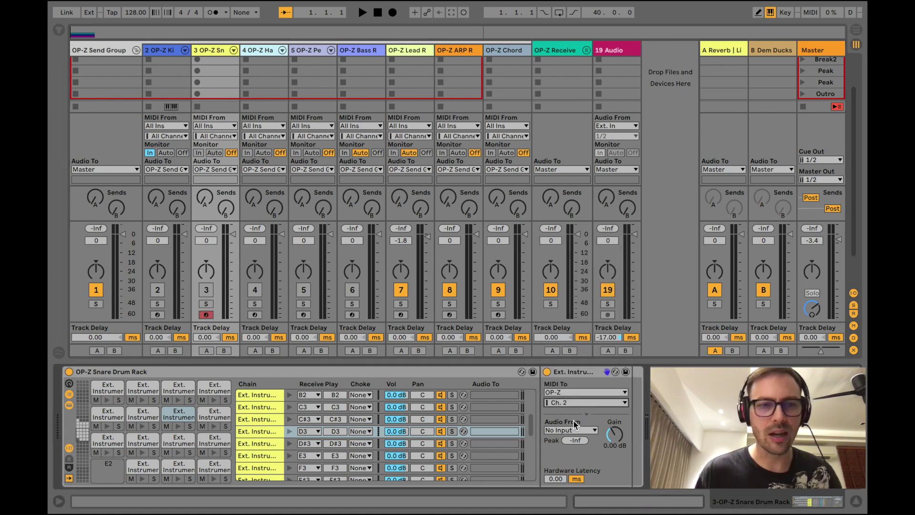
Set the kick track's monitoring to Off and the snare track's monitoring to In.
click(149, 153)
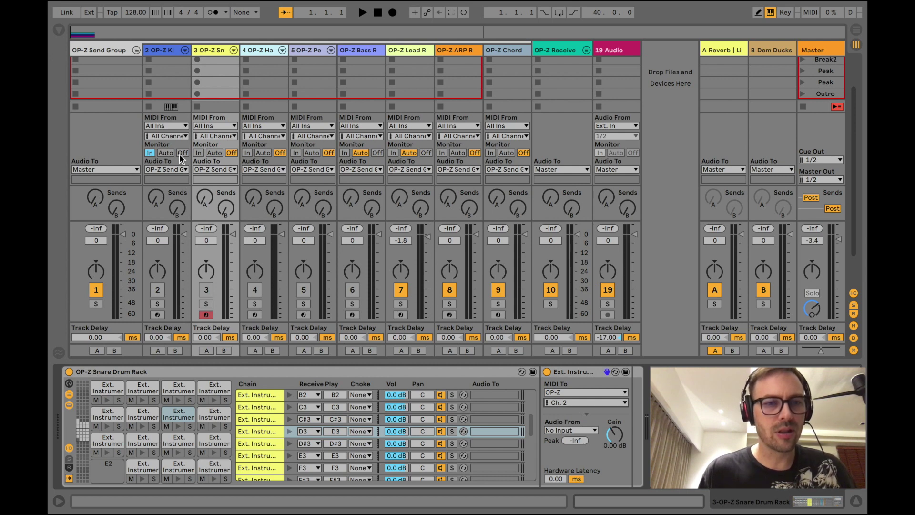
click(180, 153)
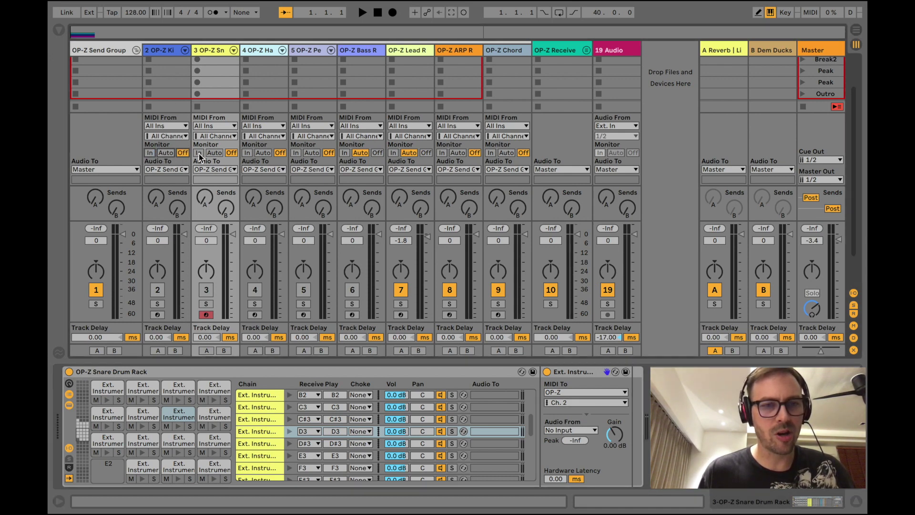
click(199, 153)
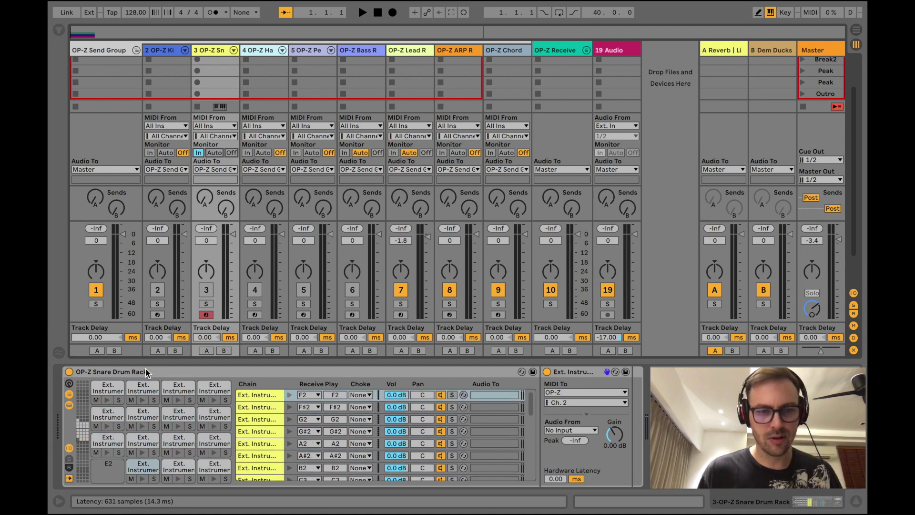
Set snare monitoring Off, hats monitoring In, arm the hats track and page its drum pads.
click(230, 153)
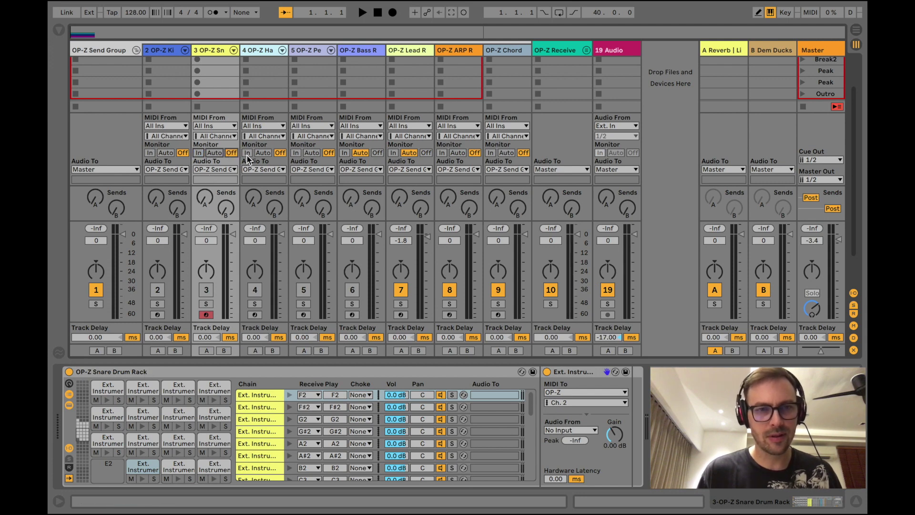
click(247, 153)
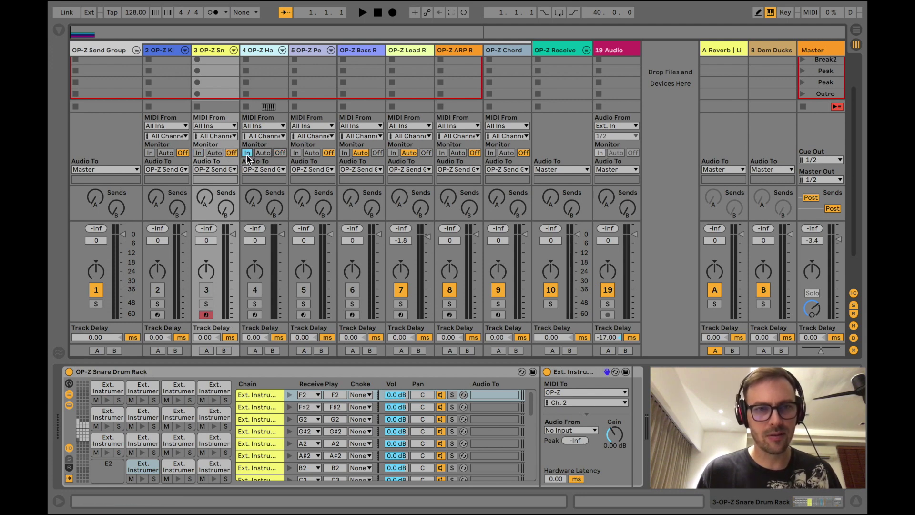
click(255, 315)
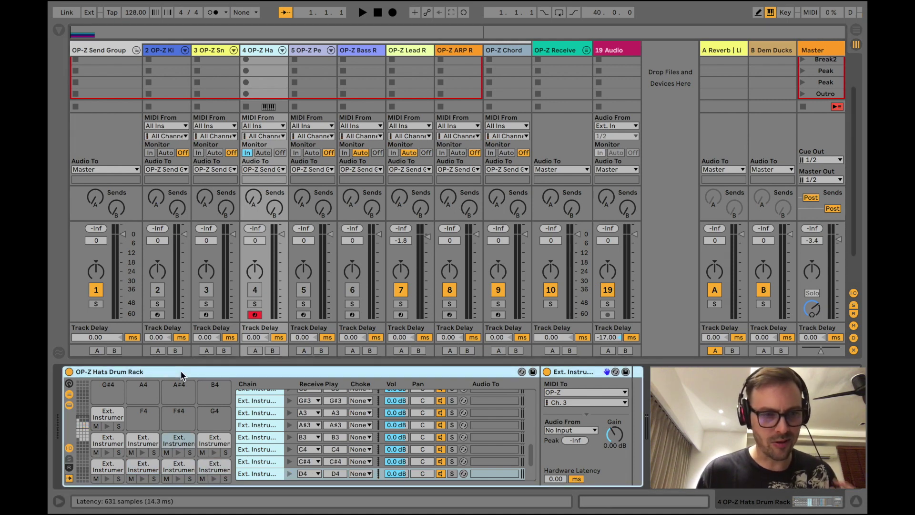
click(79, 436)
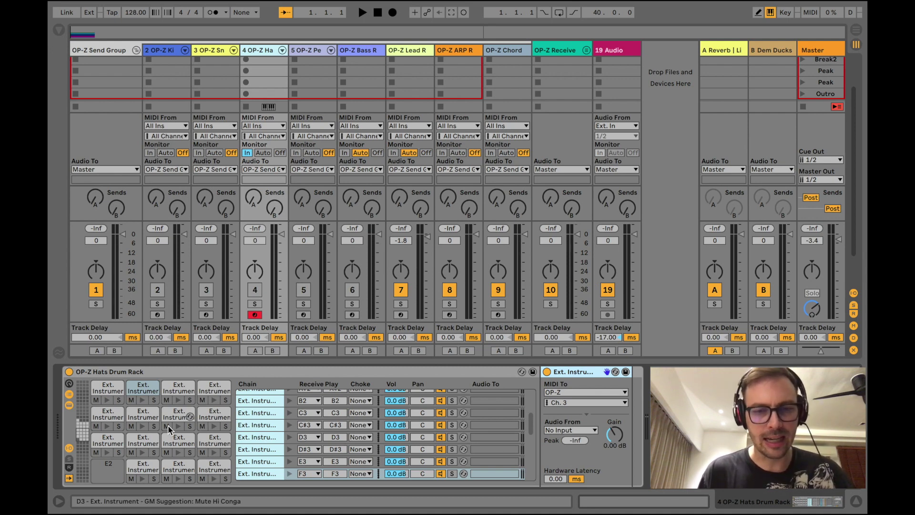
Turn track 4 monitoring Off, arm the perc track with monitoring In, then show the bass devices.
click(303, 51)
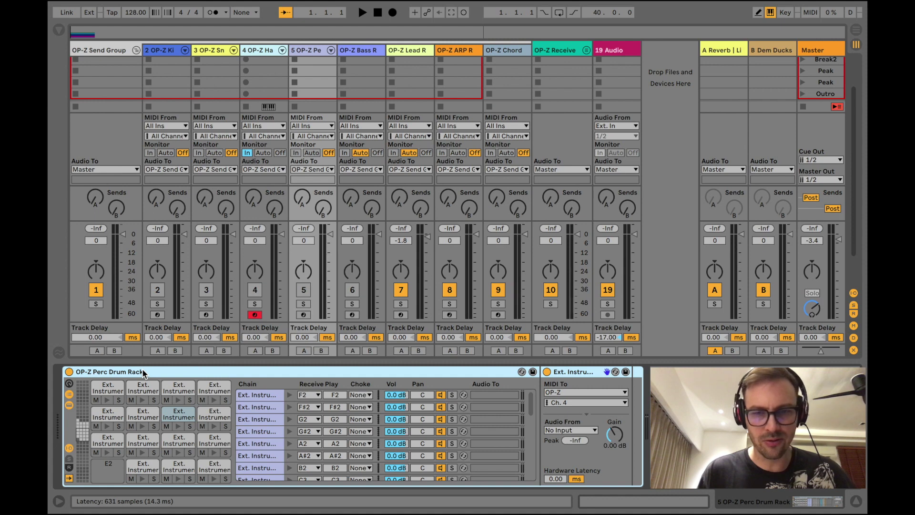
click(576, 370)
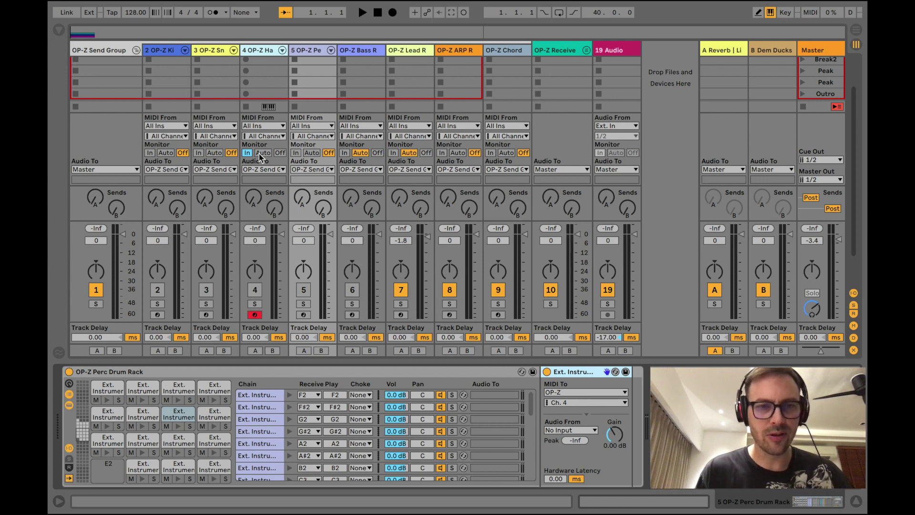
click(280, 153)
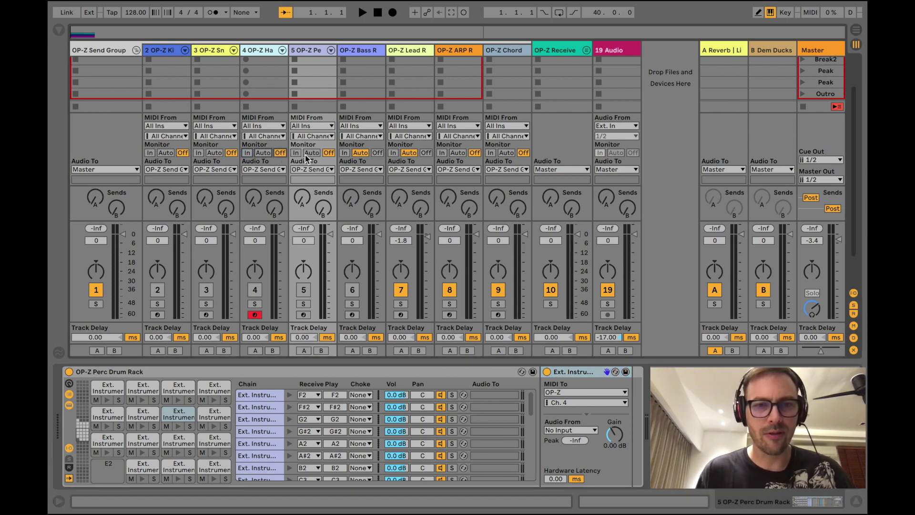
click(296, 153)
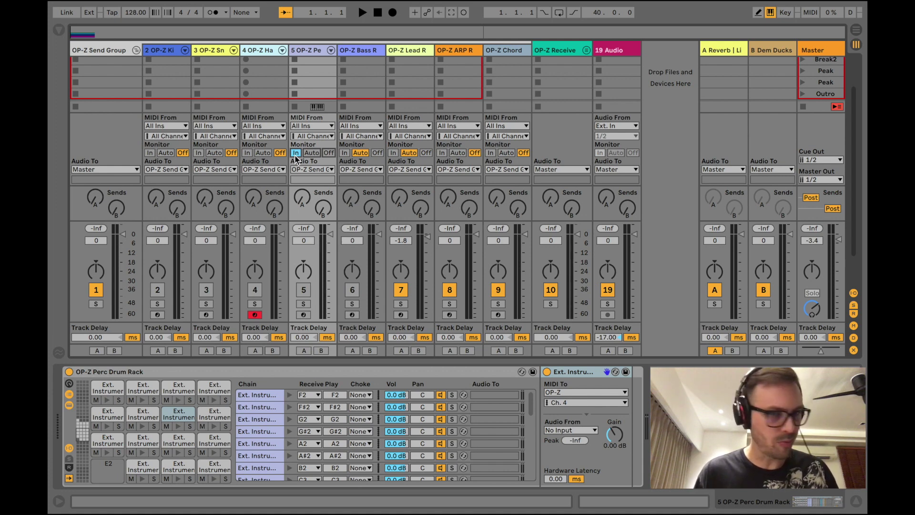
click(303, 315)
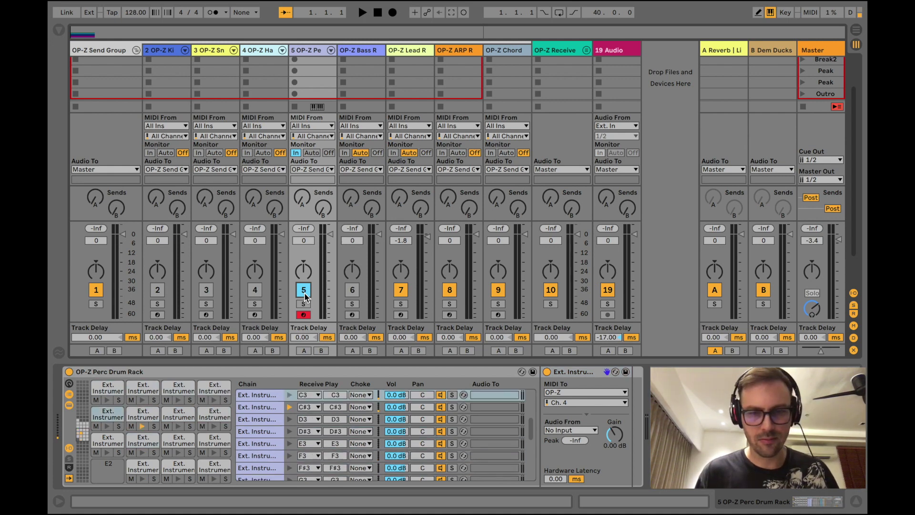
click(574, 379)
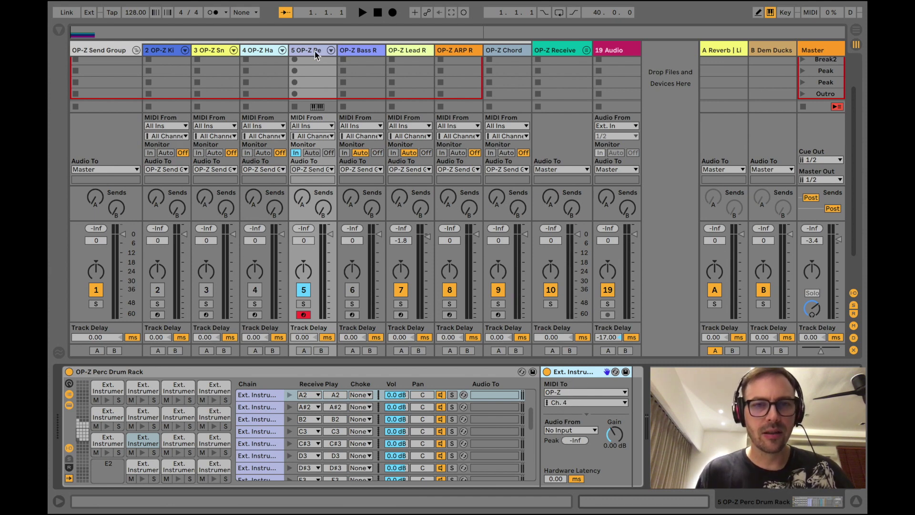
click(352, 52)
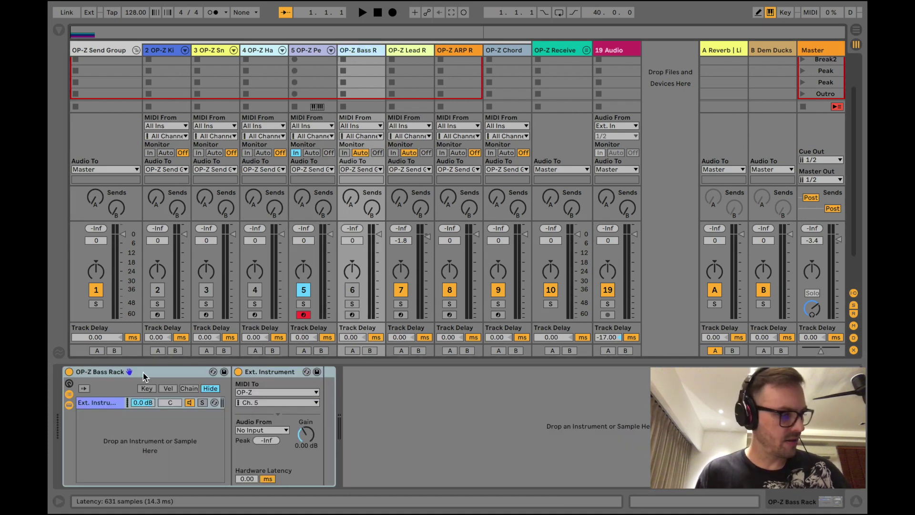
Set perc monitoring Off, arm the bass track, and leave its monitoring Off.
click(328, 153)
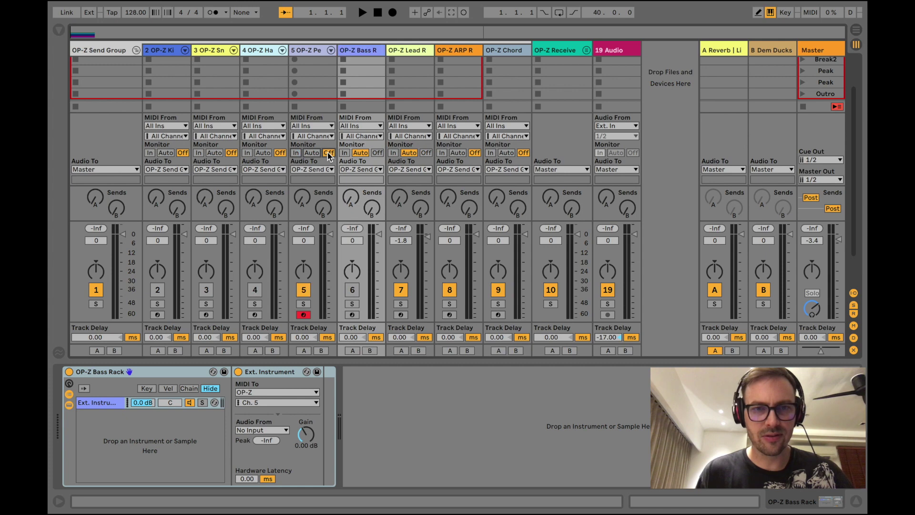
click(343, 153)
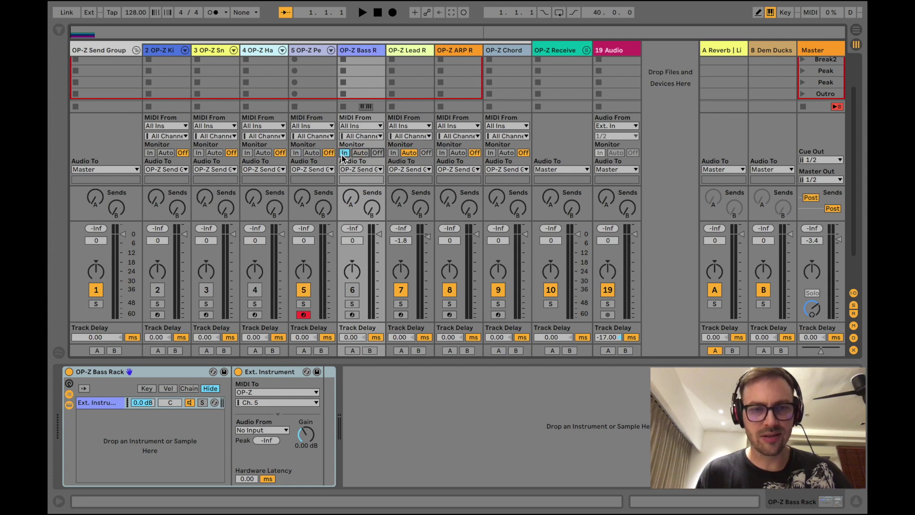
click(153, 377)
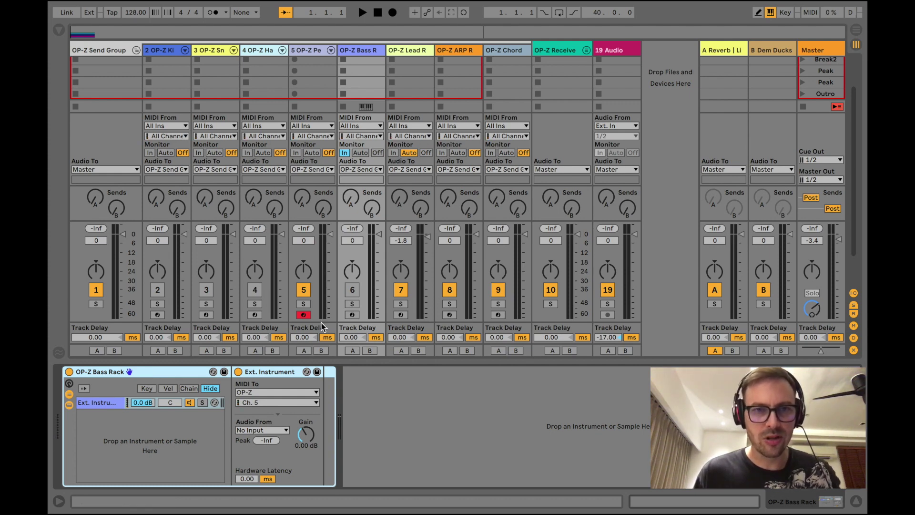
click(352, 315)
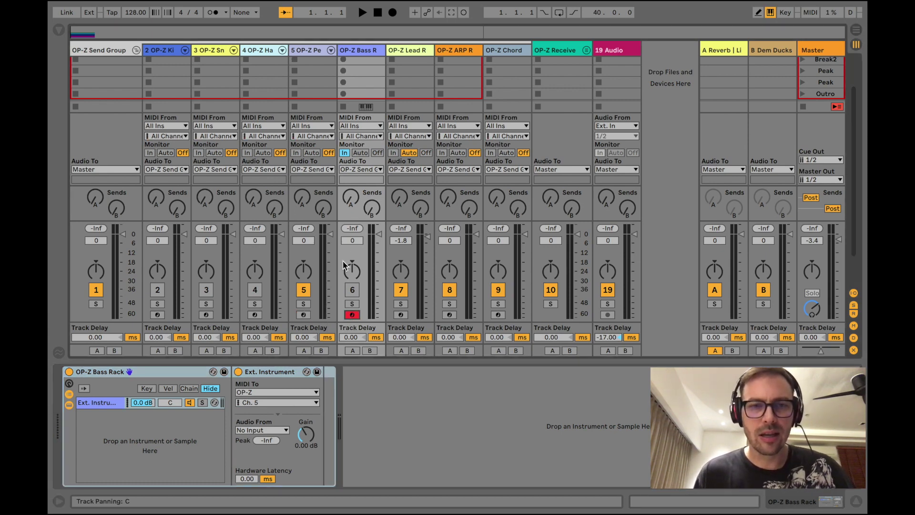
click(377, 153)
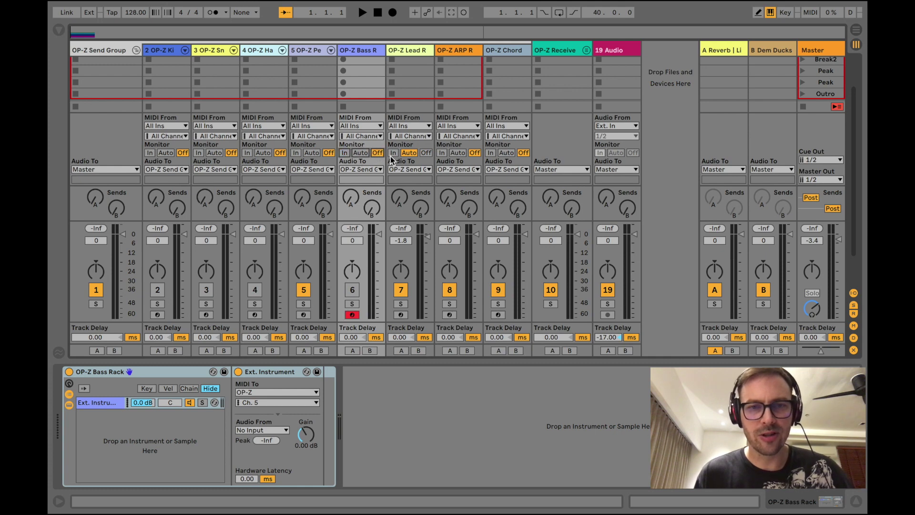
Arm the lead track briefly, toggle its activator, set its monitoring Off, then arm the ARP track.
click(393, 153)
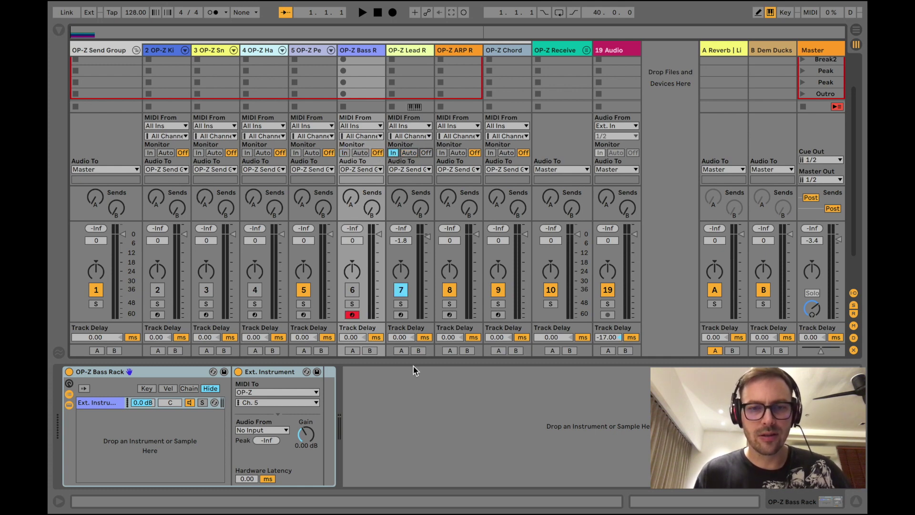
click(400, 315)
click(400, 289)
click(399, 290)
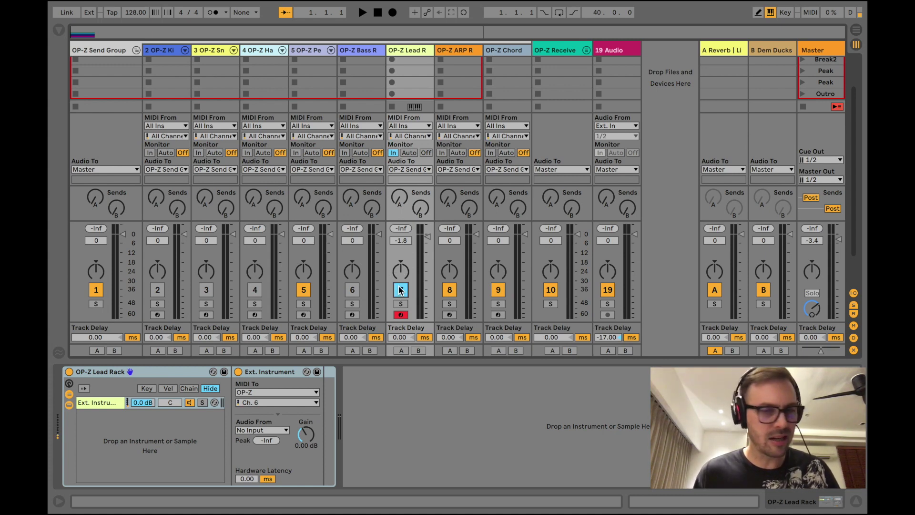
click(426, 153)
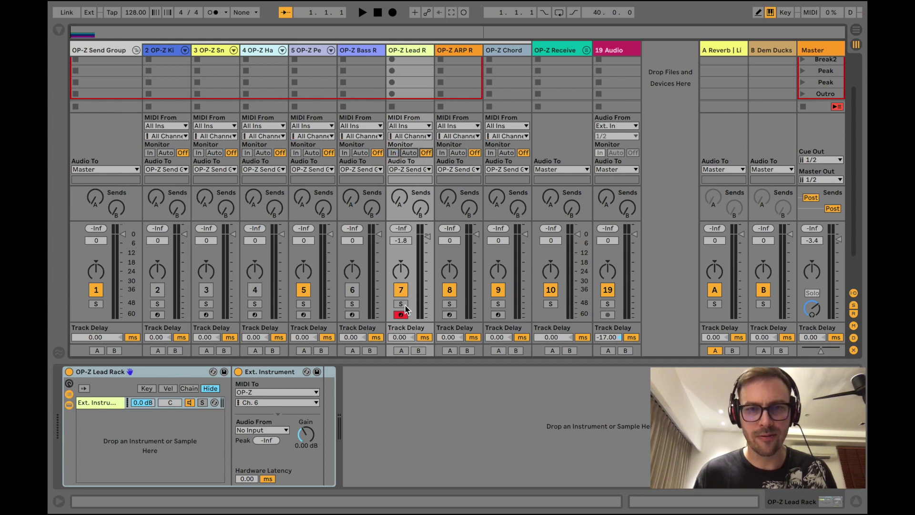
click(449, 314)
Set ARP monitoring to In and check its Ext. Instrument sends to OP-Z channel 7.
click(441, 153)
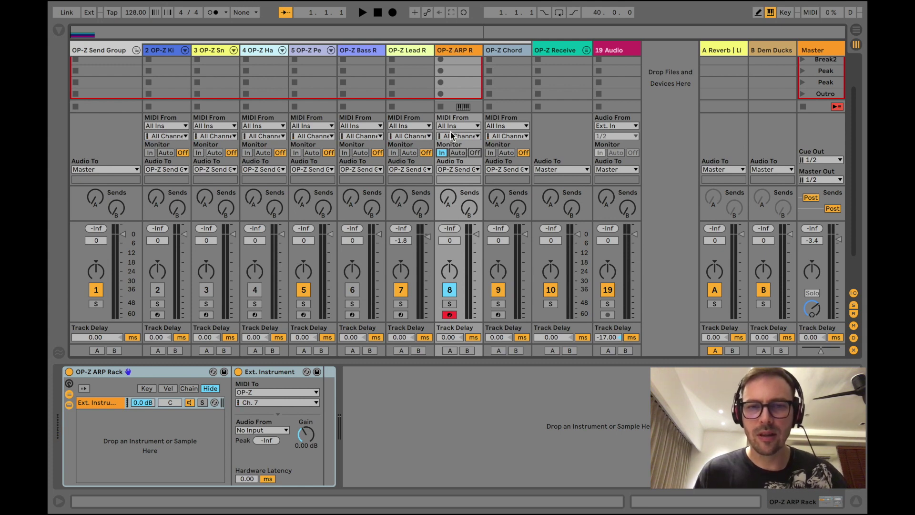
click(273, 375)
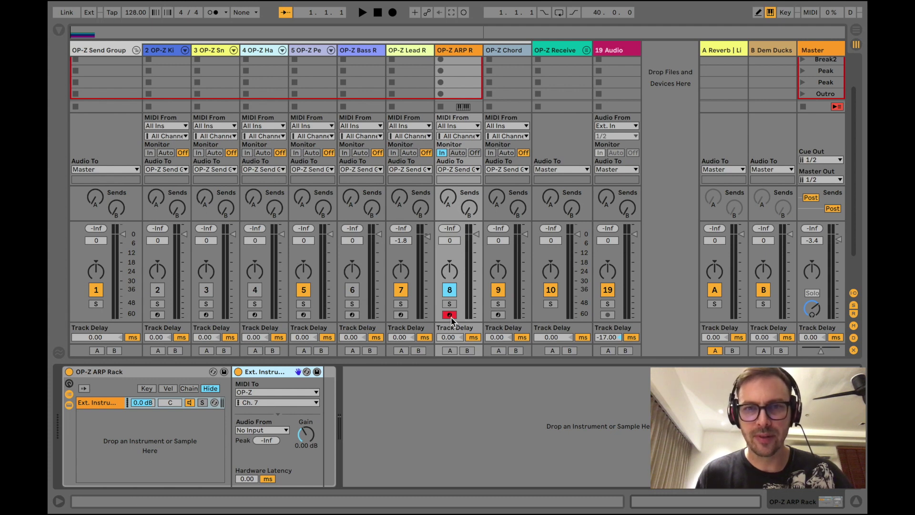
Arm the OP-Z Chord track, set ARP monitoring Off and Chord monitoring In.
click(498, 52)
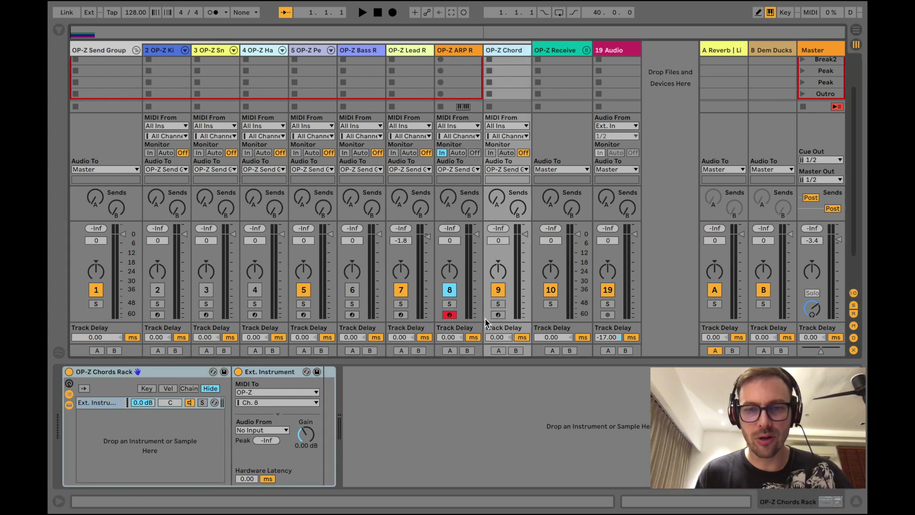
click(497, 315)
click(474, 153)
click(490, 152)
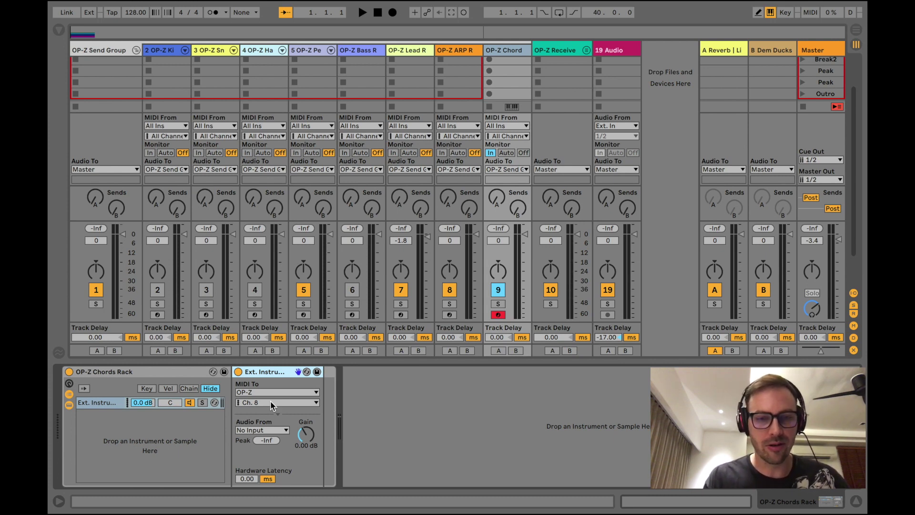
In Link/MIDI preferences, turn Sync Off for Input: OP-Z and On for Output: OP-Z.
key(super+comma)
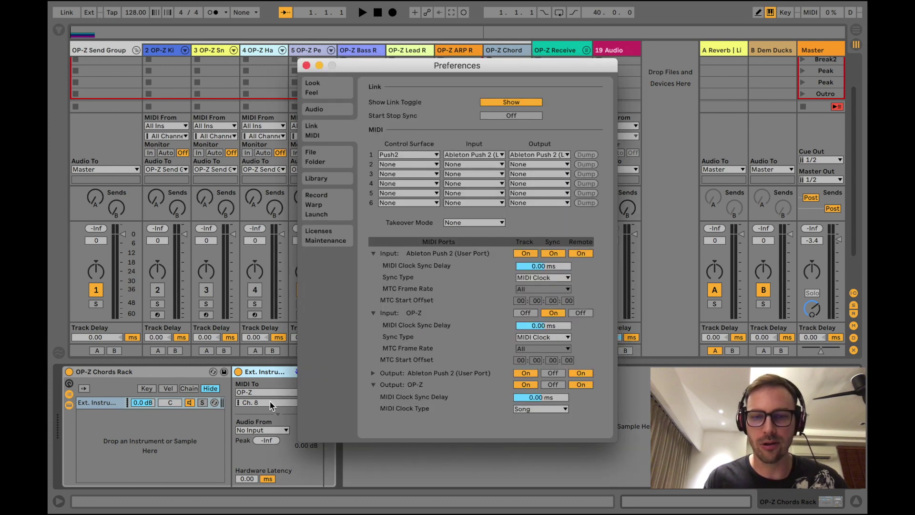
click(374, 313)
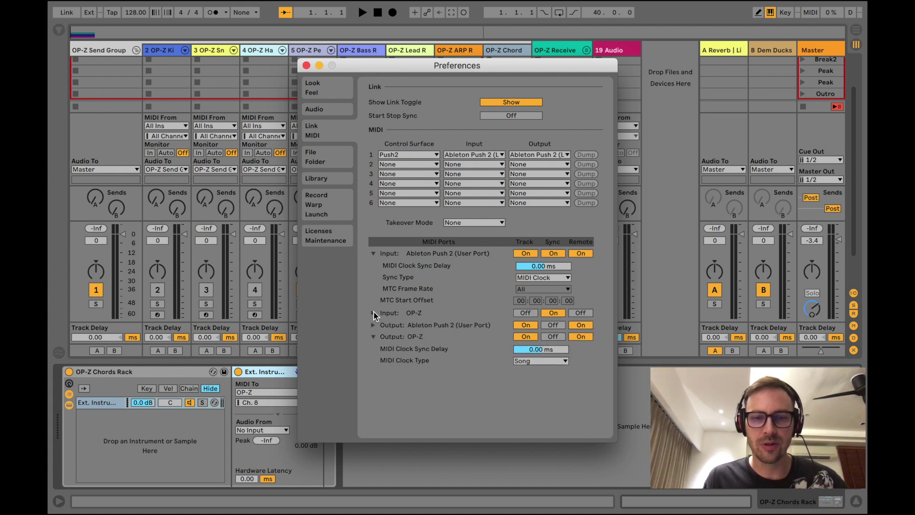
click(373, 253)
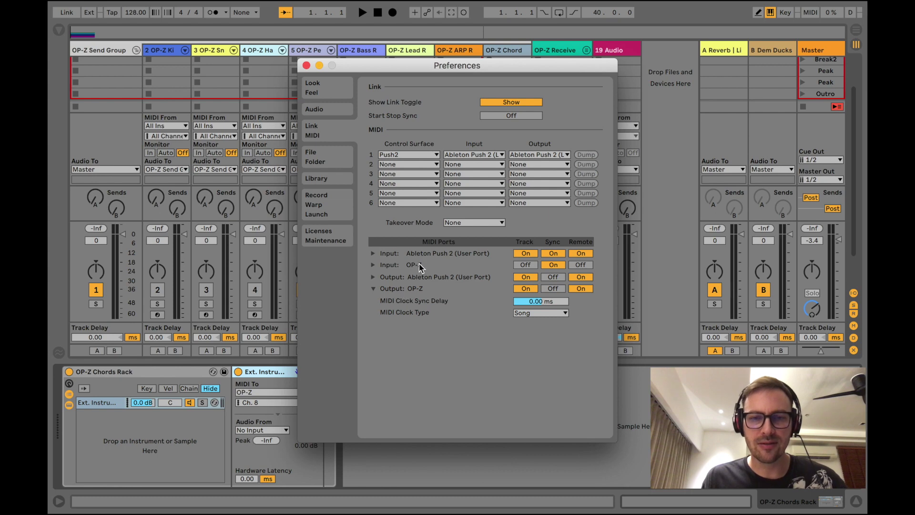
click(554, 265)
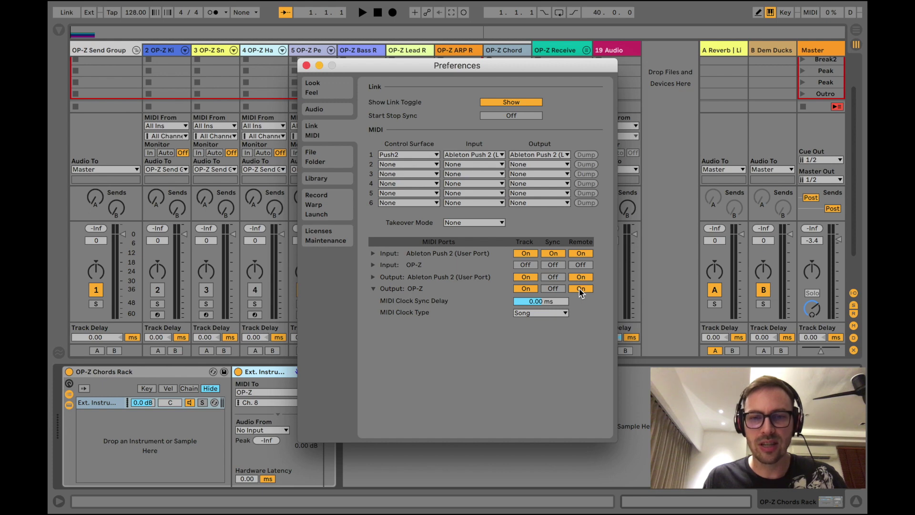
click(554, 289)
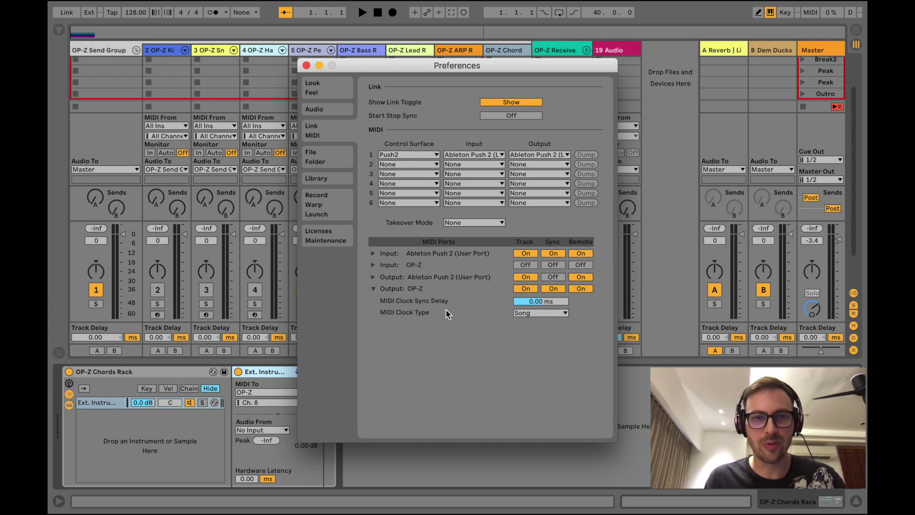
Close preferences, start playback, set chords monitoring Off and kick monitoring to Auto.
click(306, 66)
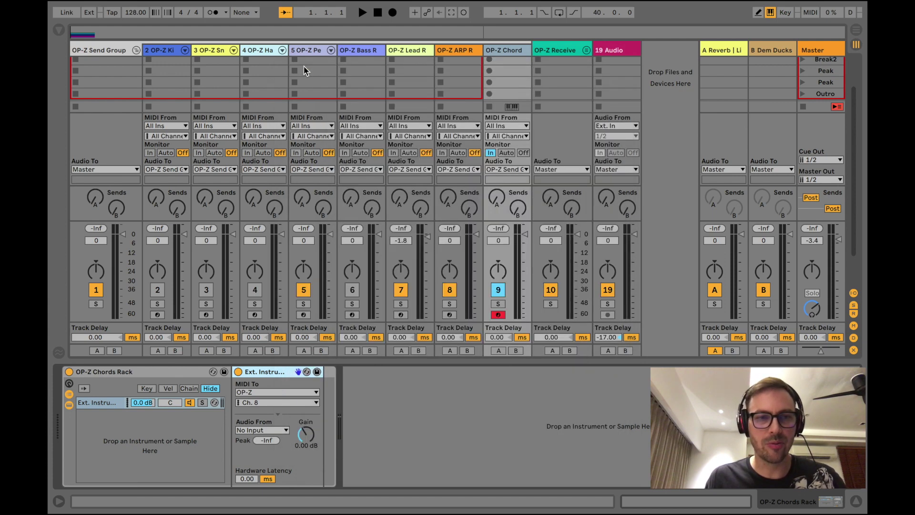
click(152, 82)
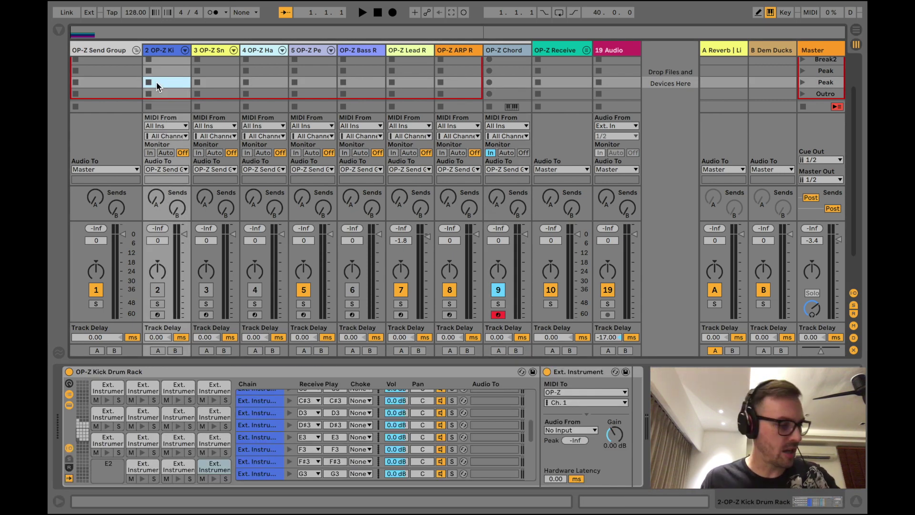
click(150, 153)
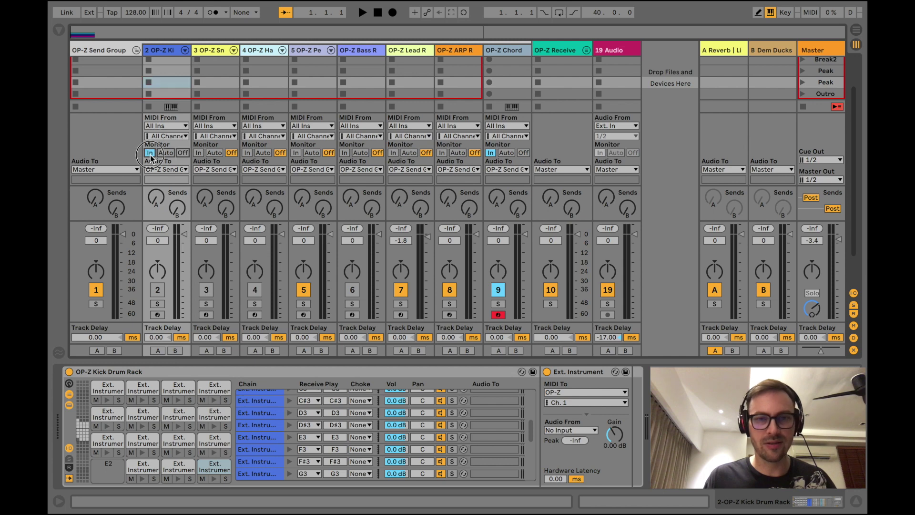
click(523, 153)
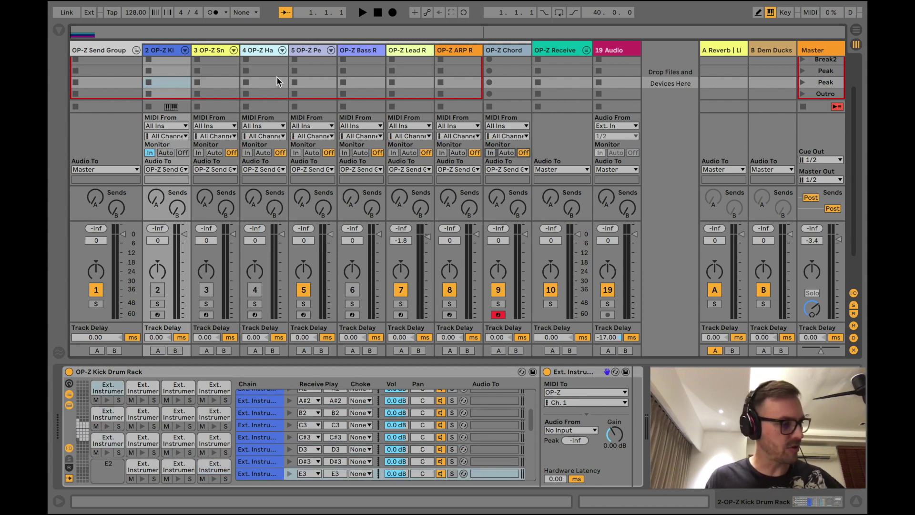
key(Return)
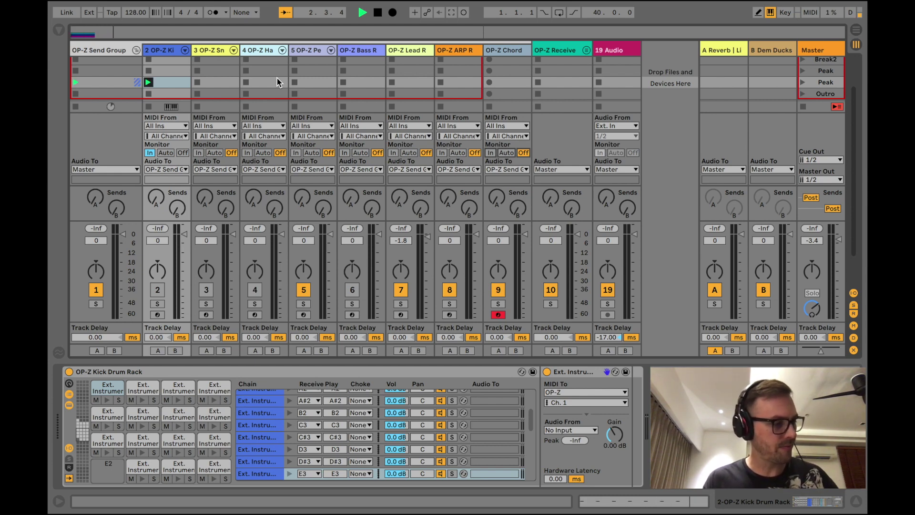
click(164, 153)
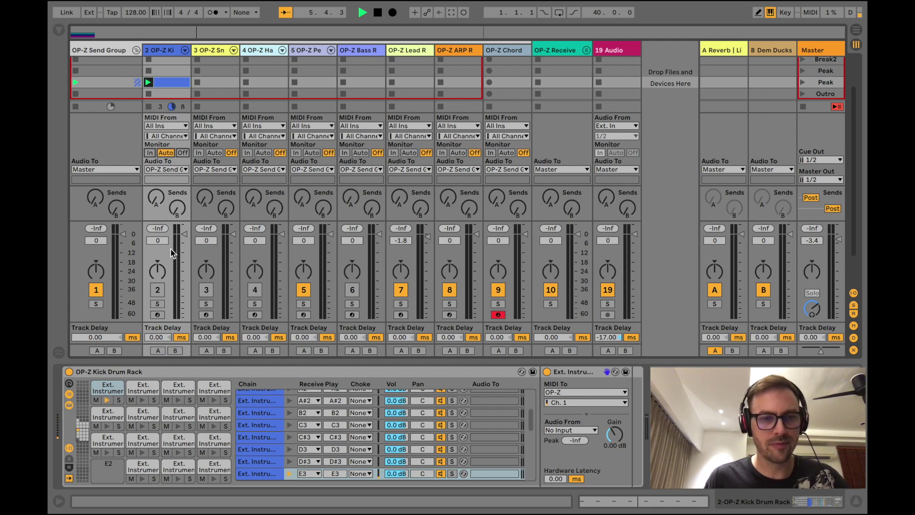
Switch on tracks 2, 3, 4 and 6 with their Track Activators.
click(157, 289)
click(207, 290)
click(255, 289)
click(352, 291)
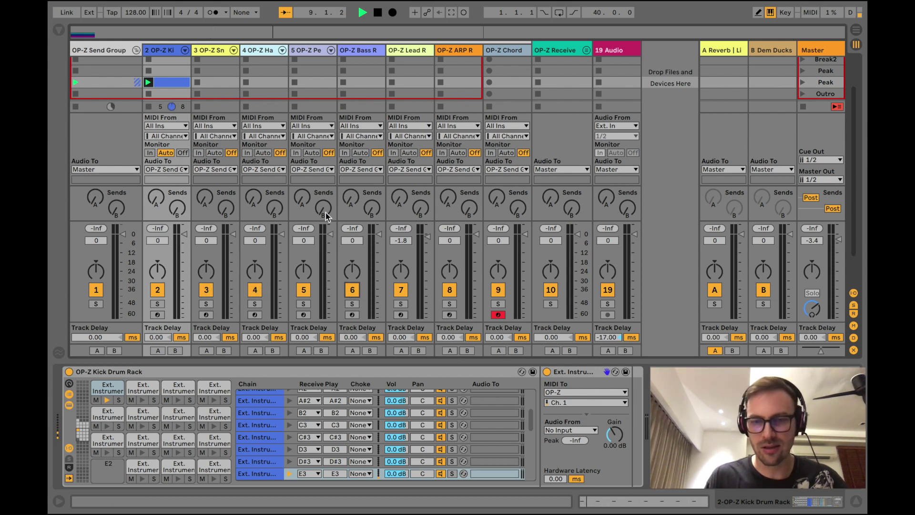
click(584, 376)
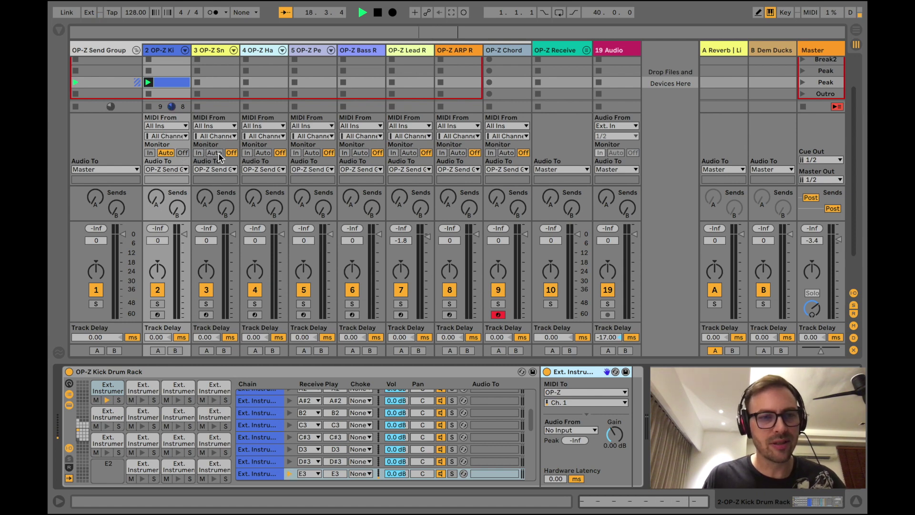
Set kick and snare monitoring to Auto and arm the snare track.
click(183, 153)
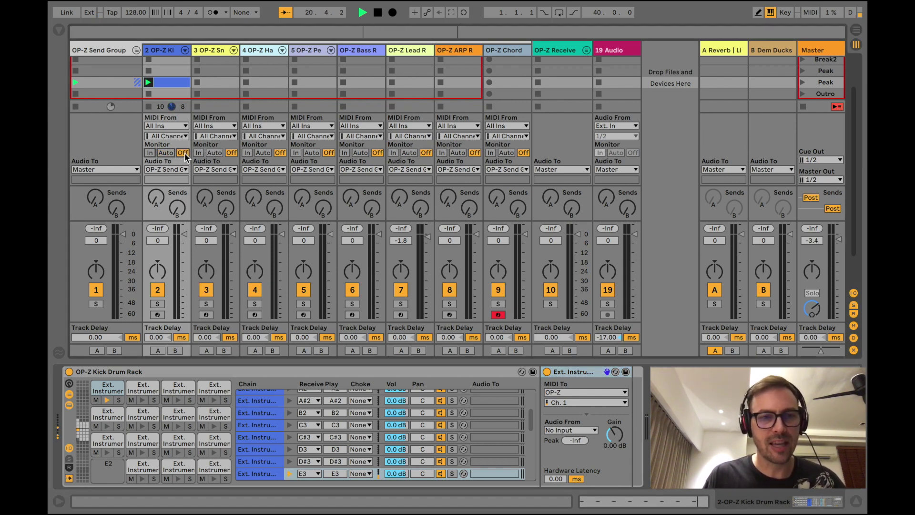
click(166, 153)
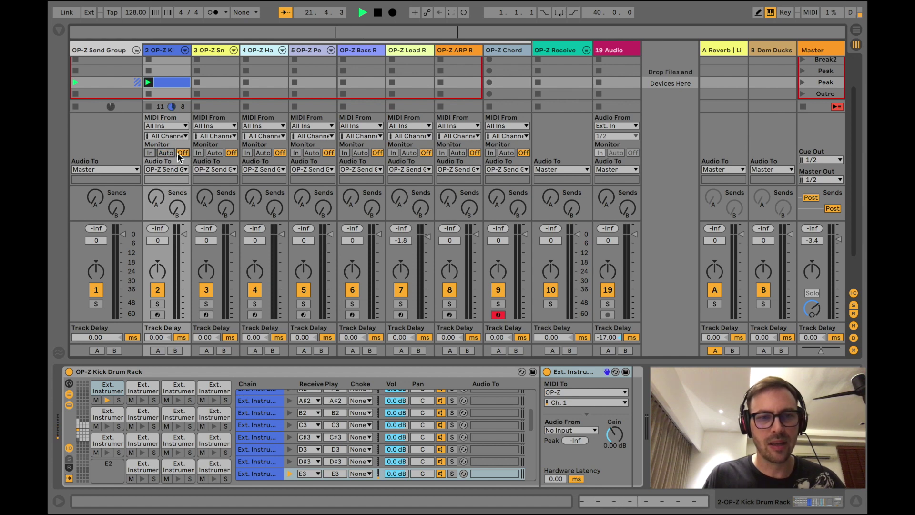
click(214, 153)
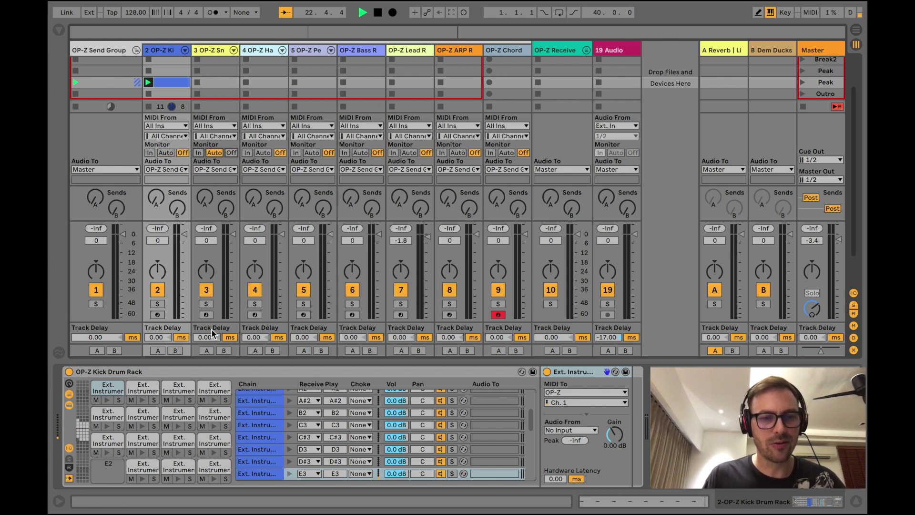
click(206, 315)
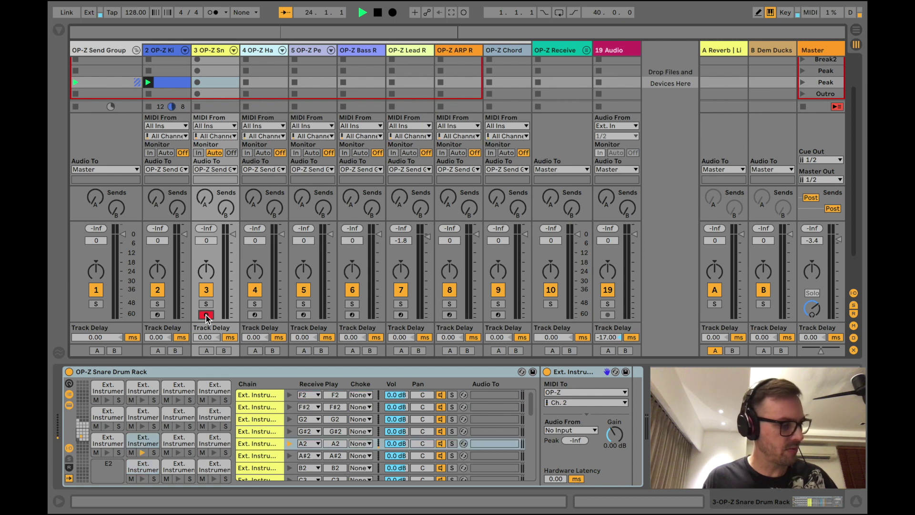
Record a new snare clip into track 3's slot and open it in Clip View.
key(Return)
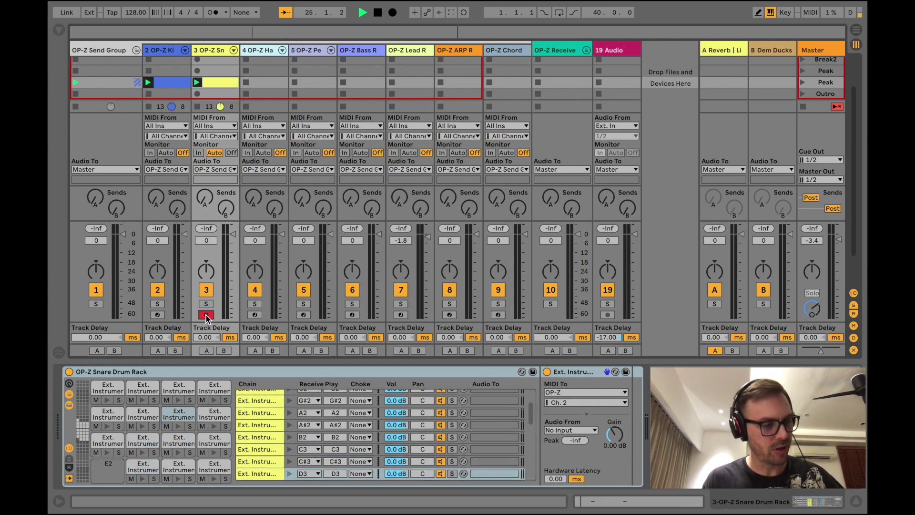
double_click(219, 82)
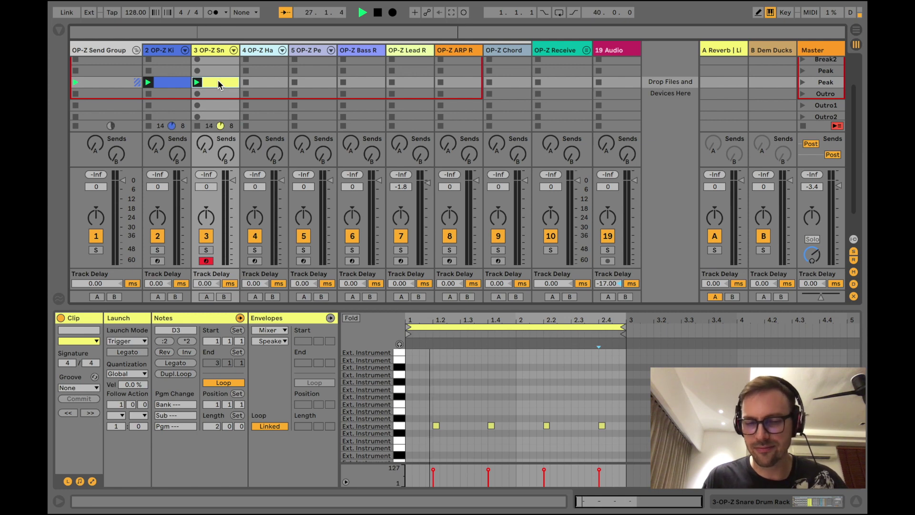
Arm the hats track, reveal the I/O section, and set its monitoring to Auto.
click(255, 51)
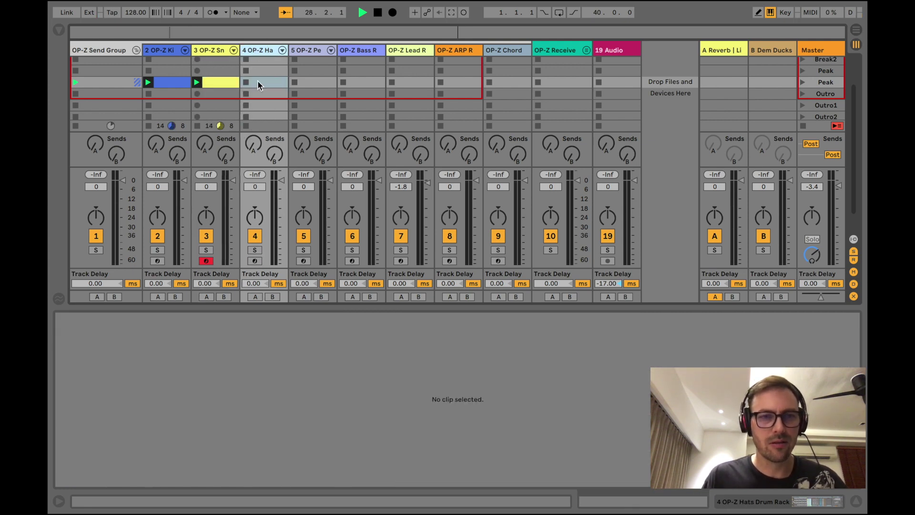
click(254, 261)
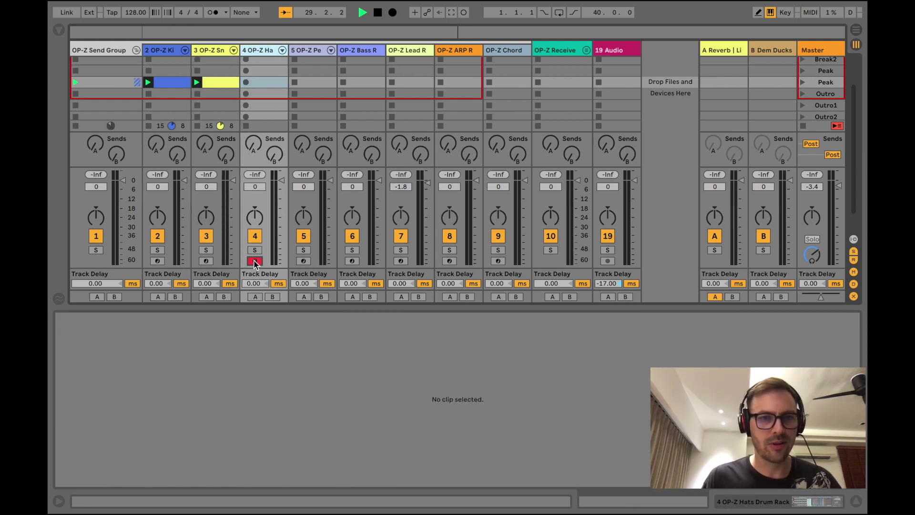
click(254, 48)
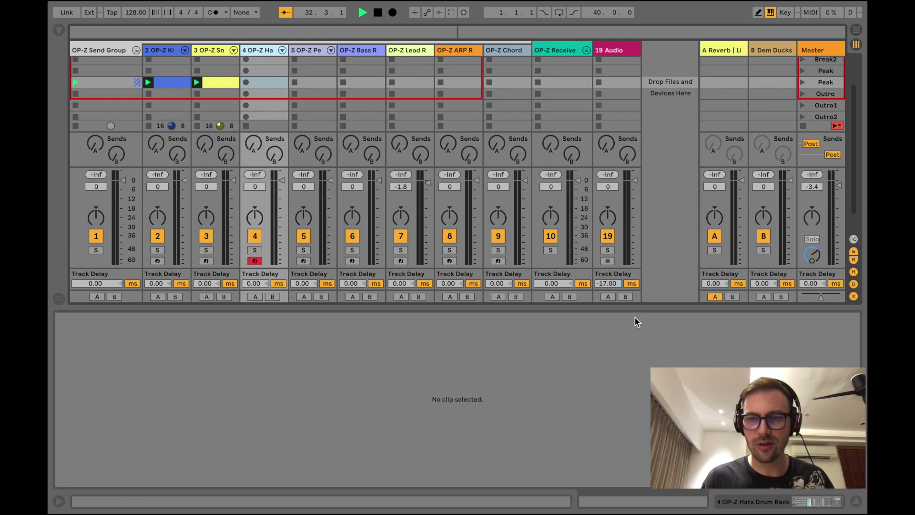
key(super+alt+i)
drag(644, 306, 643, 333)
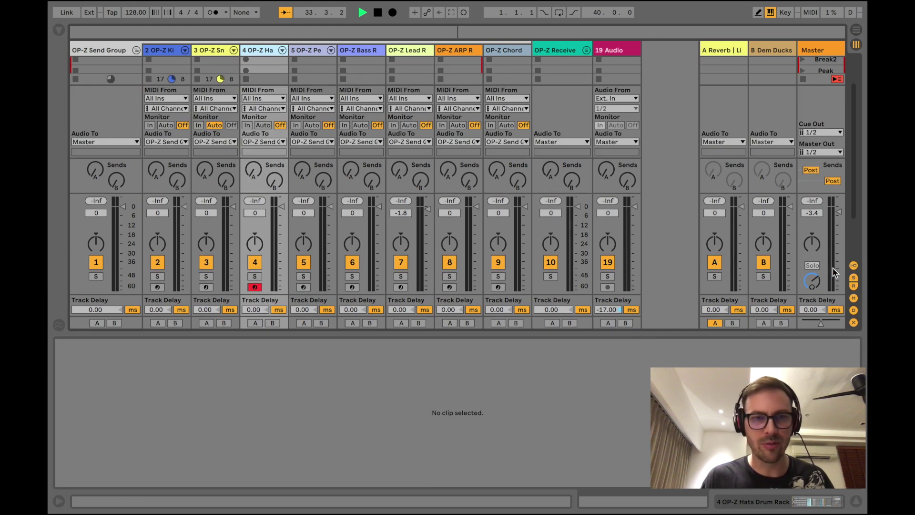
click(263, 125)
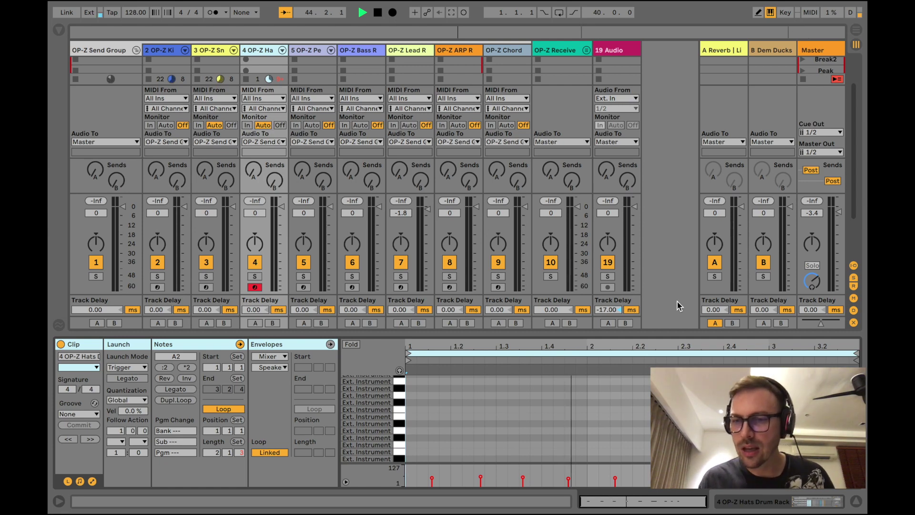
Shorten the recorded hats clip loop to 2 bars and stop playback.
click(855, 353)
drag(854, 353, 768, 353)
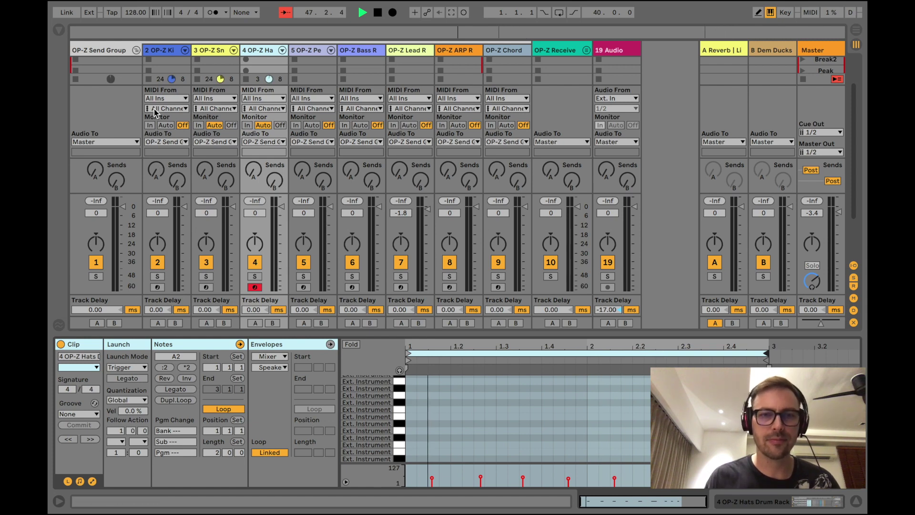
key(space)
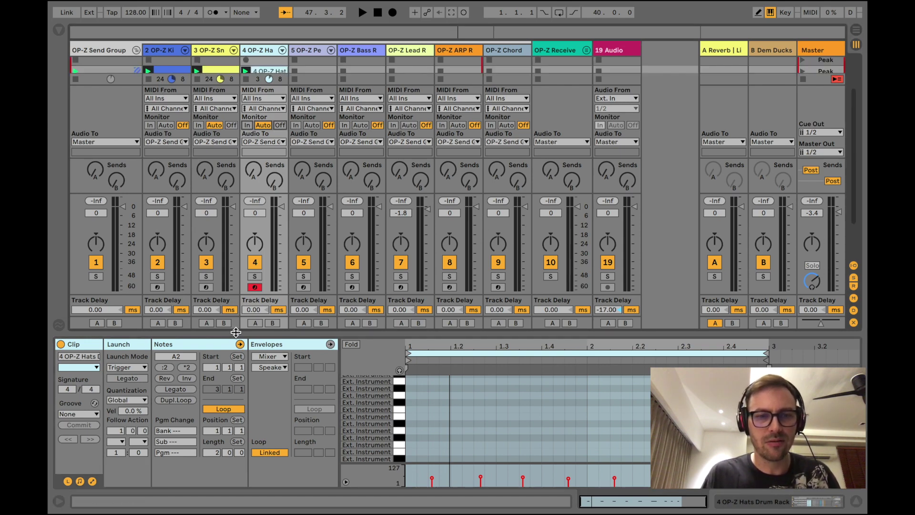
Drag the Session/Detail View divider down to show more scene rows.
drag(235, 333, 235, 352)
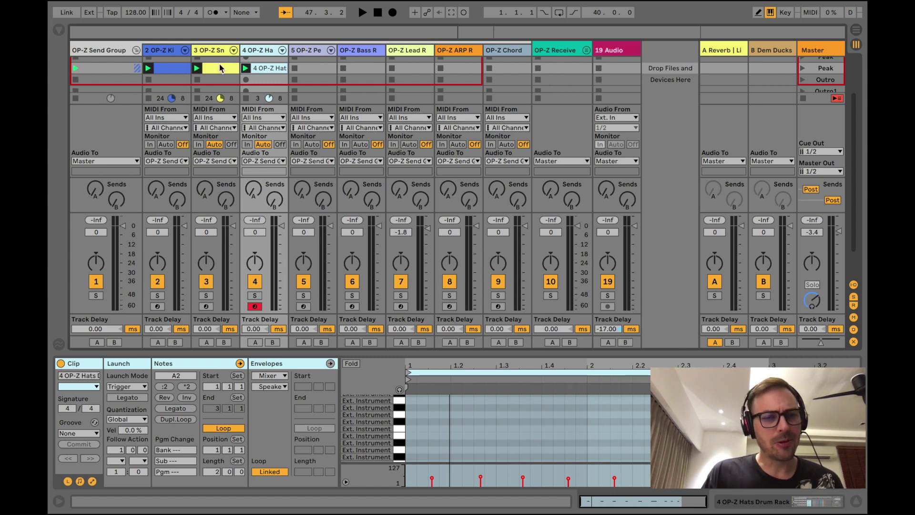
Inspect the OP-Z Kick Drum Rack on track 2, then show the OP-Z Hats Drum Rack on track 4.
click(167, 51)
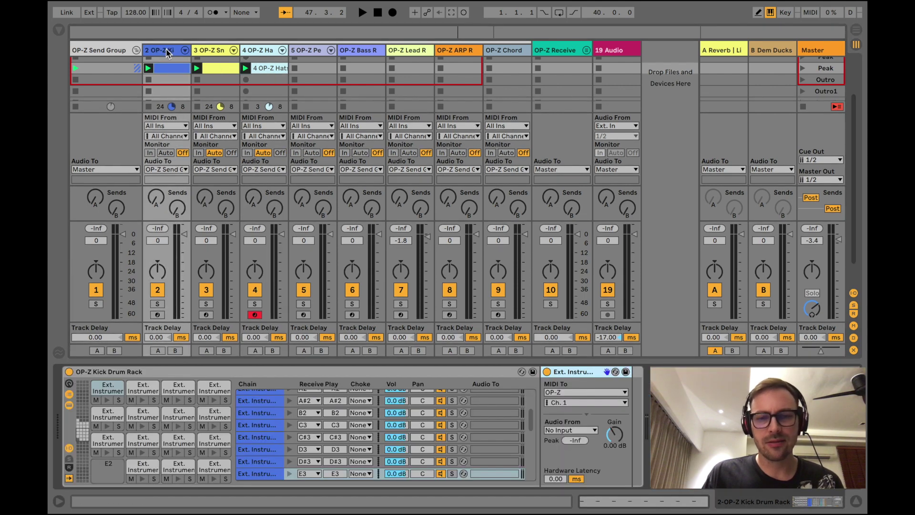
click(253, 378)
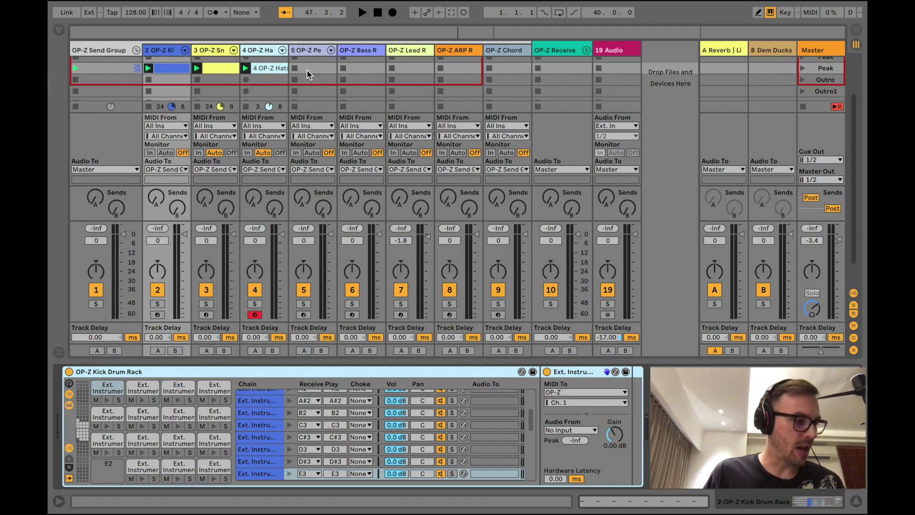
click(265, 69)
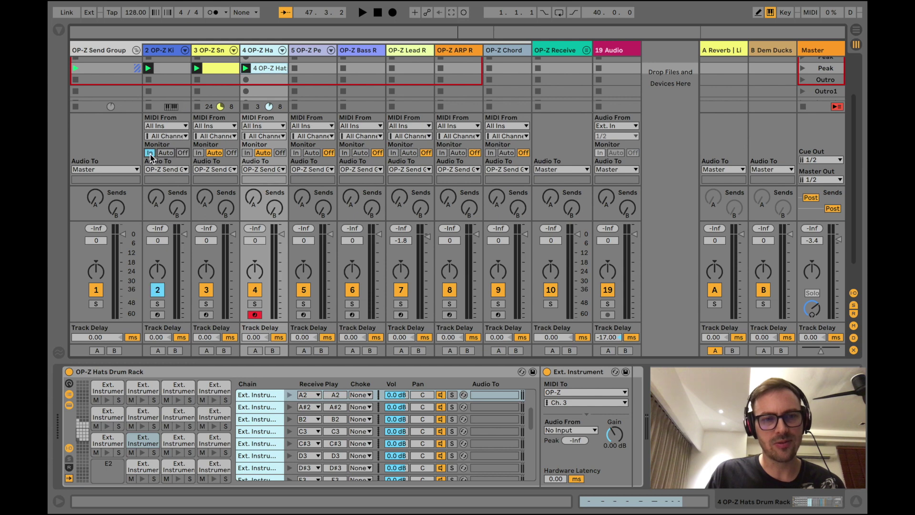
Cycle the kick and snare tracks' Monitor buttons until monitoring is Off.
click(166, 153)
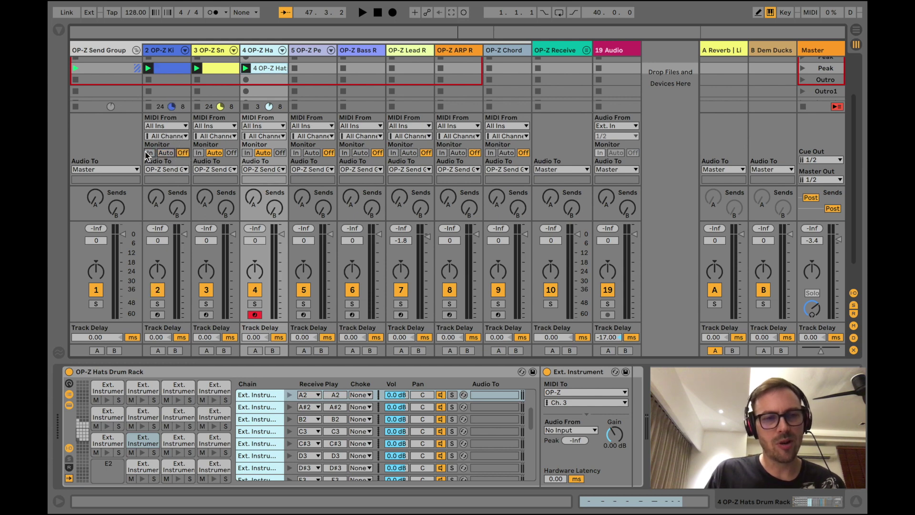
click(167, 153)
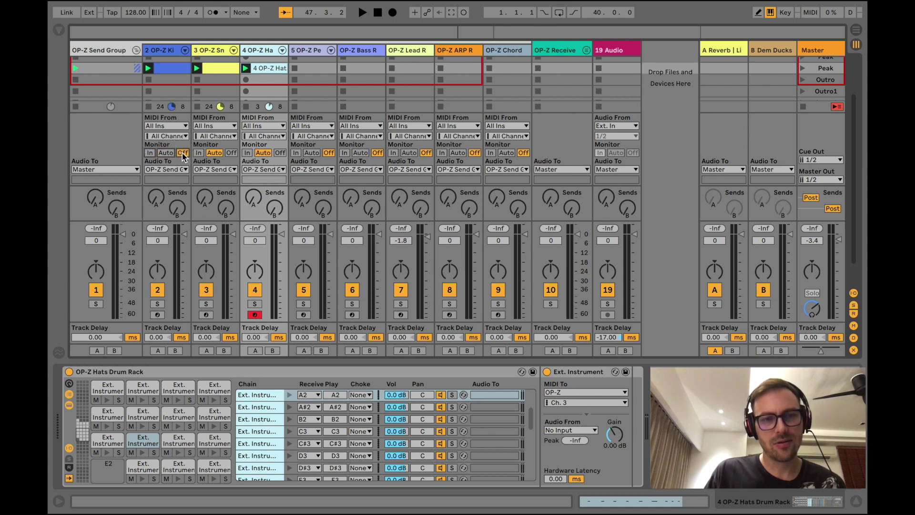
click(183, 153)
click(214, 153)
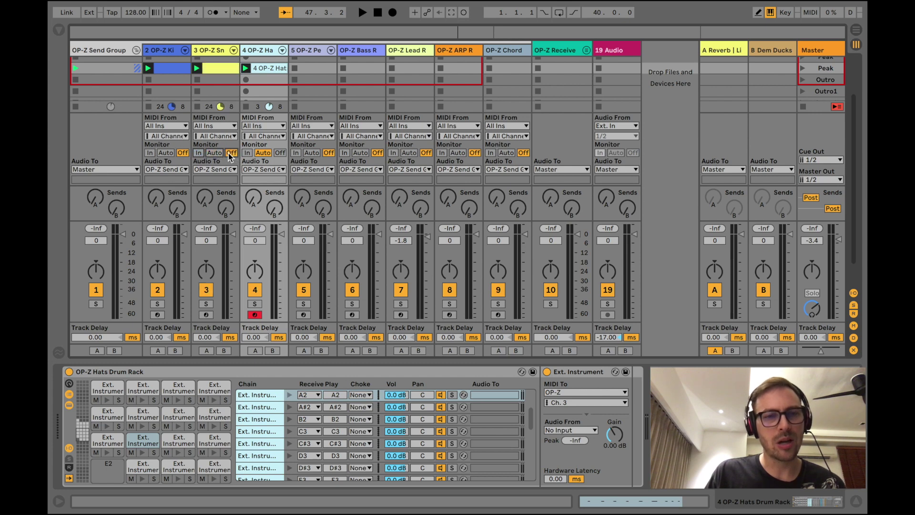
click(215, 153)
click(232, 153)
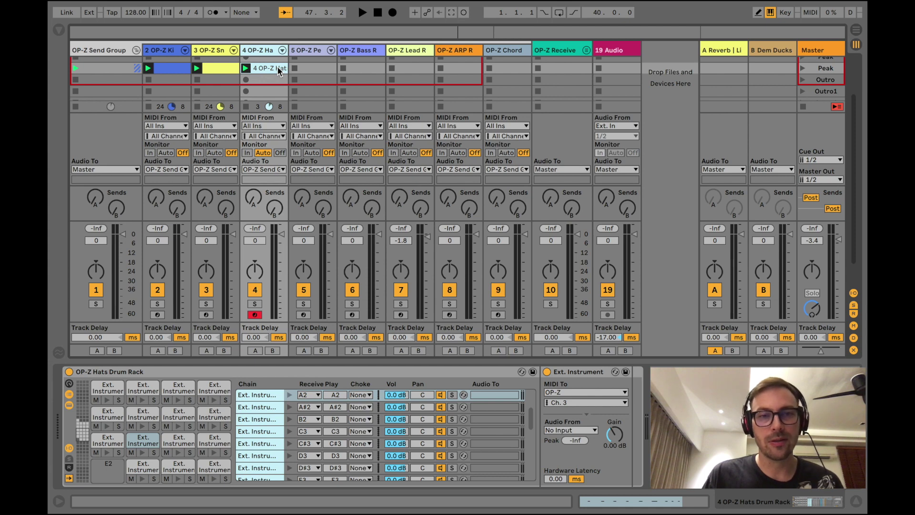
View the perc track's OP-Z Perc Drum Rack, then return to the OP-Z Kick Drum Rack.
click(311, 70)
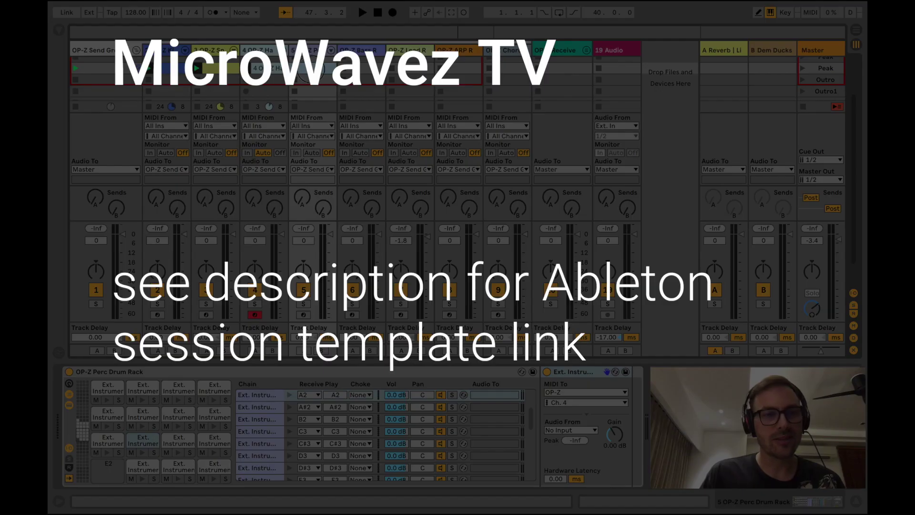
scroll(312, 71, up, 1)
click(148, 75)
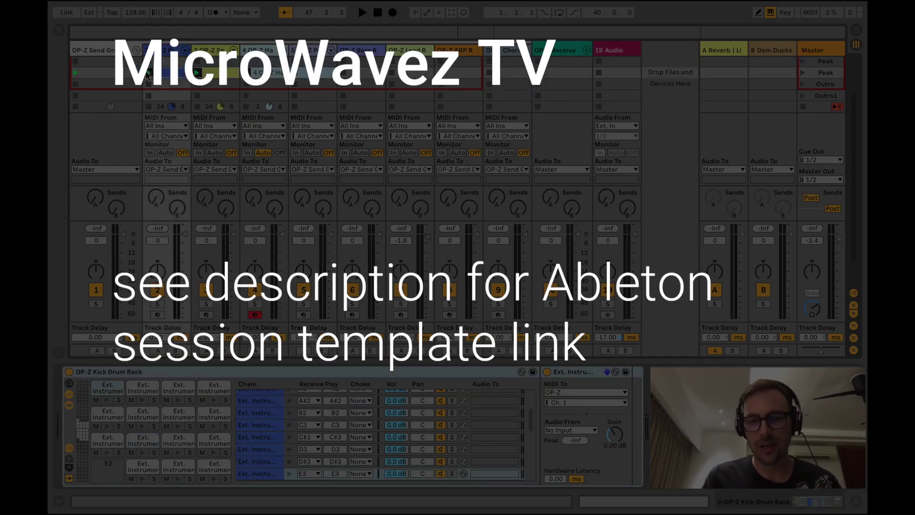